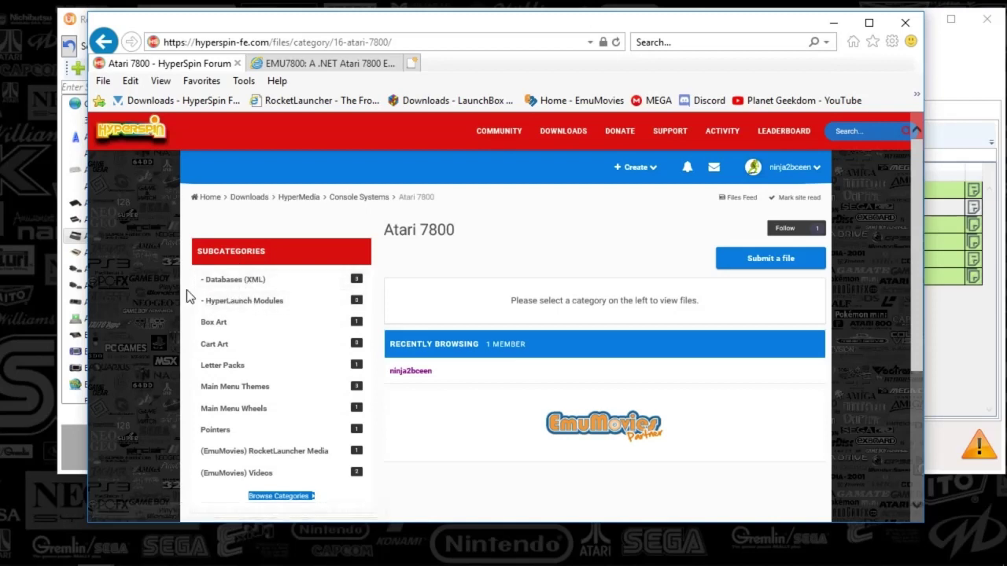
Step: Bring the RocketLauncher Modules\Emu7800 folder window to the front in File Explorer
click(301, 64)
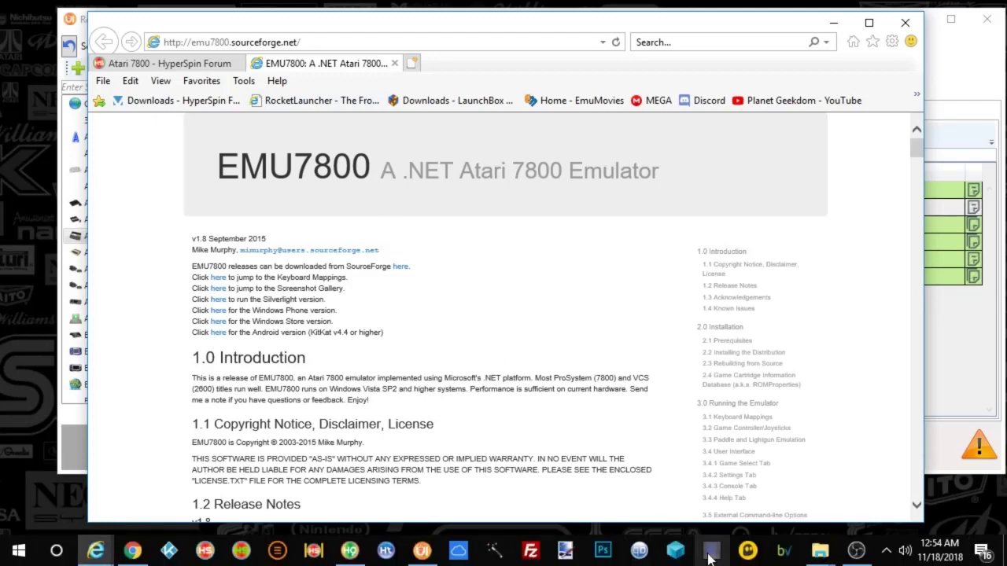
click(820, 552)
click(853, 501)
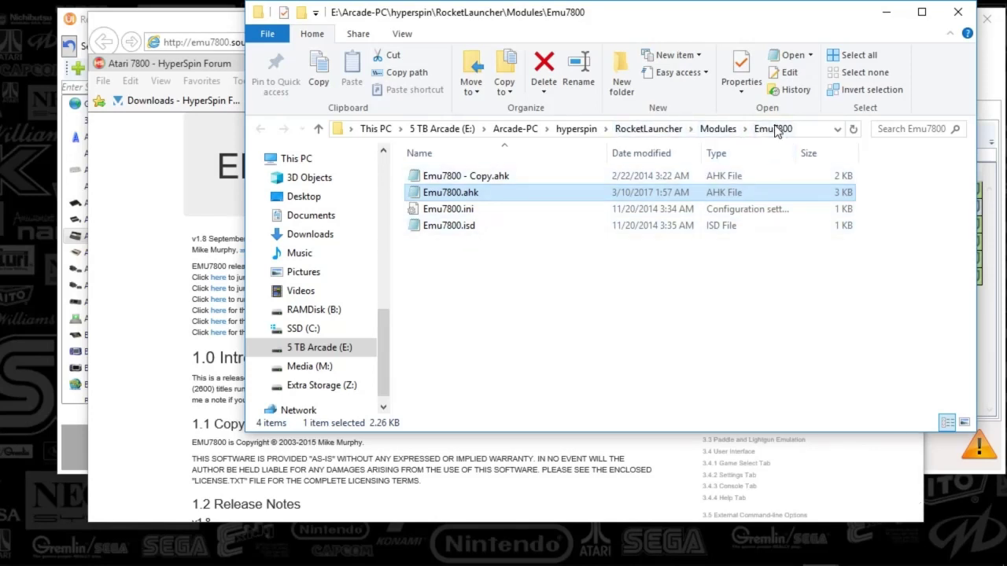
Step: Open Emu7800.ahk in Notepad, check its MURL line and version 2.0.3, then close it
double_click(451, 194)
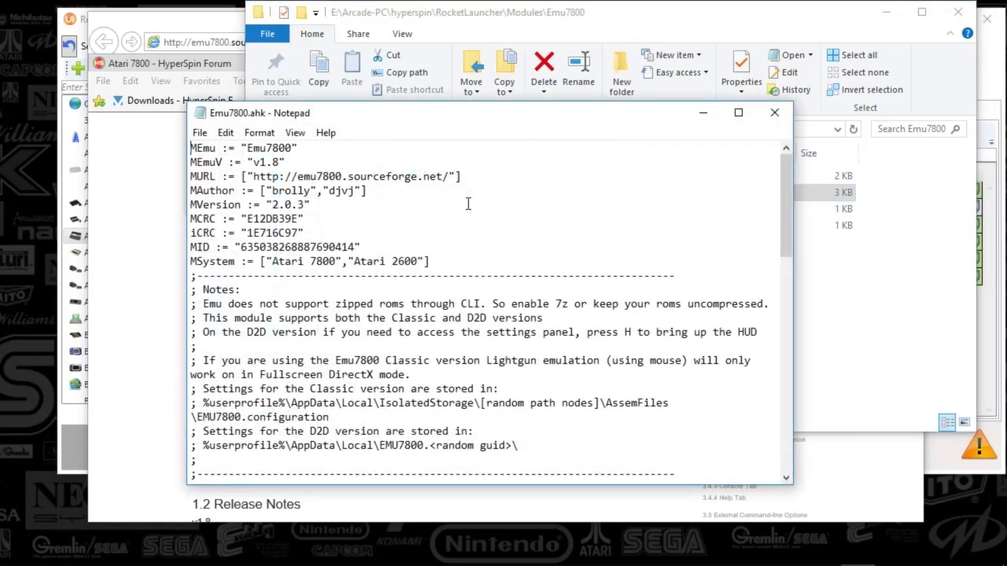
drag(196, 176, 478, 176)
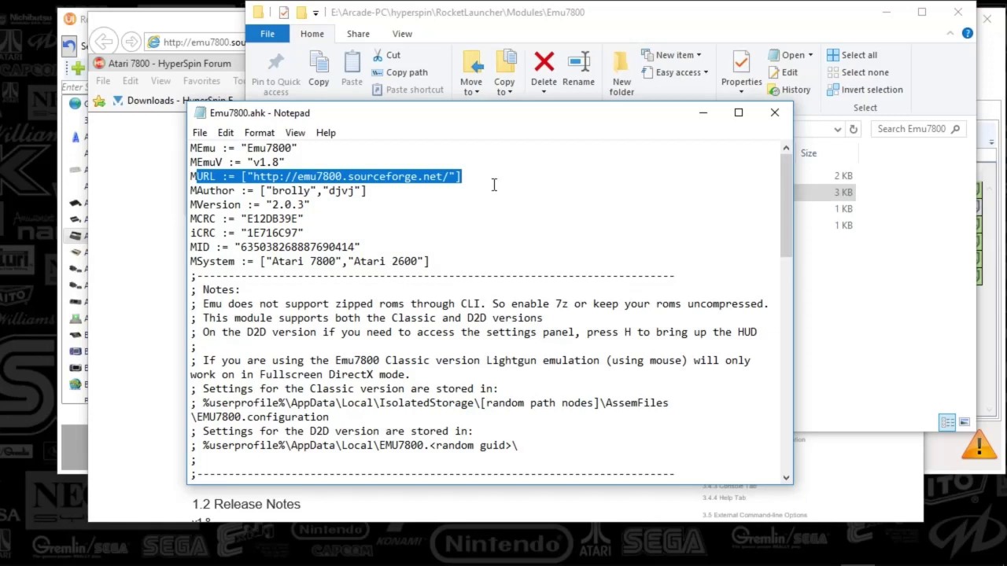
drag(203, 205, 318, 202)
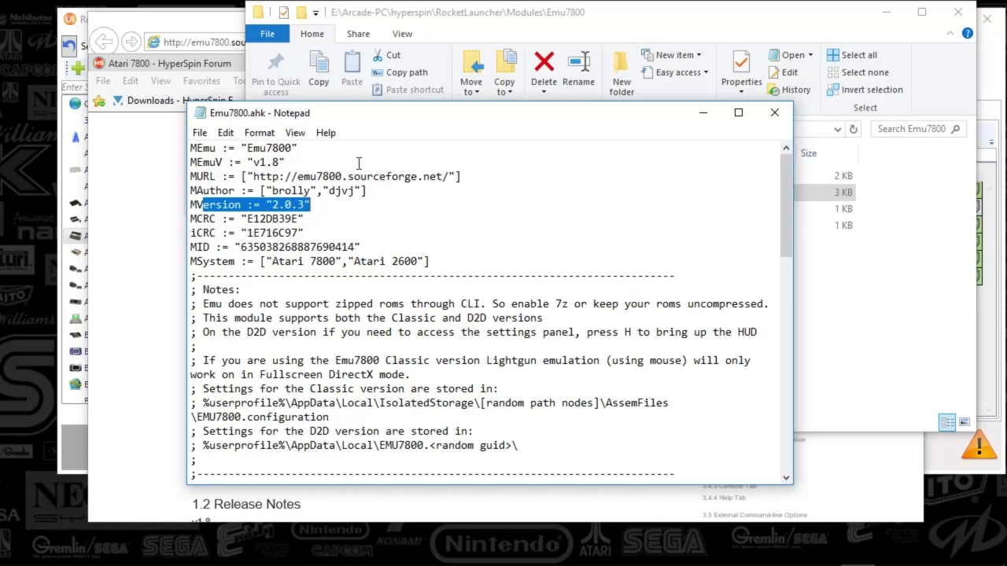
drag(270, 176, 475, 176)
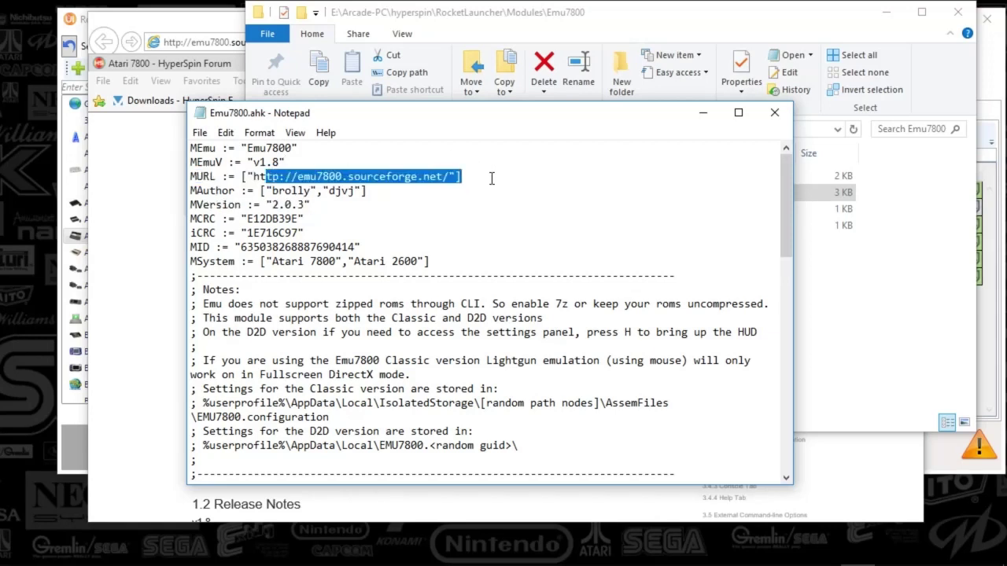
click(775, 114)
Step: Note where the EMU7800 site says releases download, minimize the browser, and bring HyperHQ forward
click(173, 197)
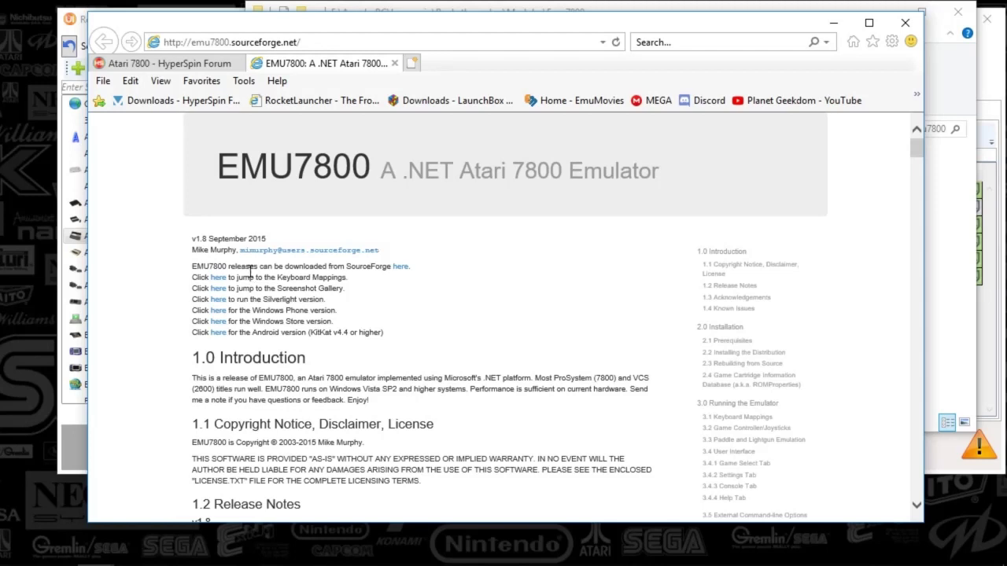
drag(228, 267, 408, 273)
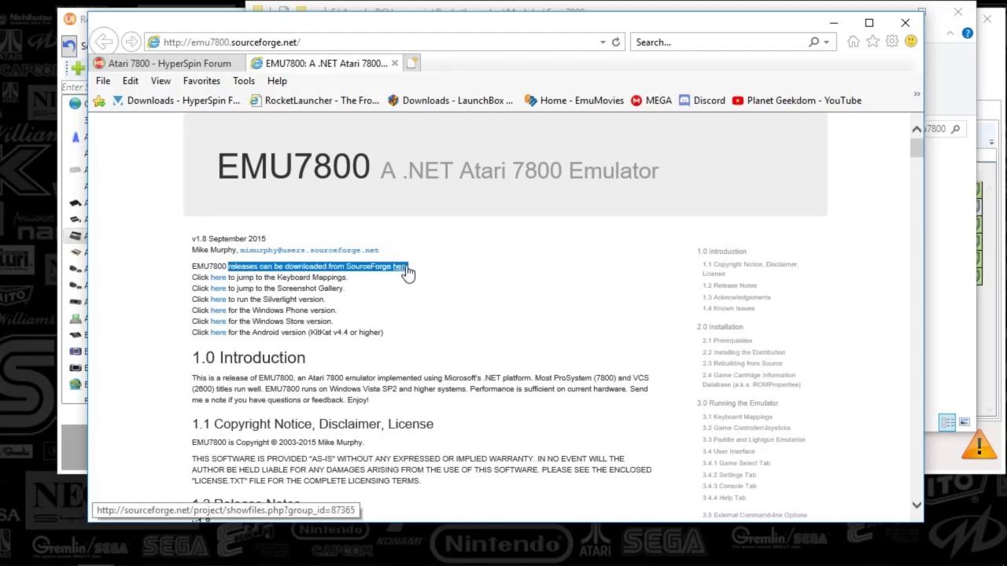
click(503, 288)
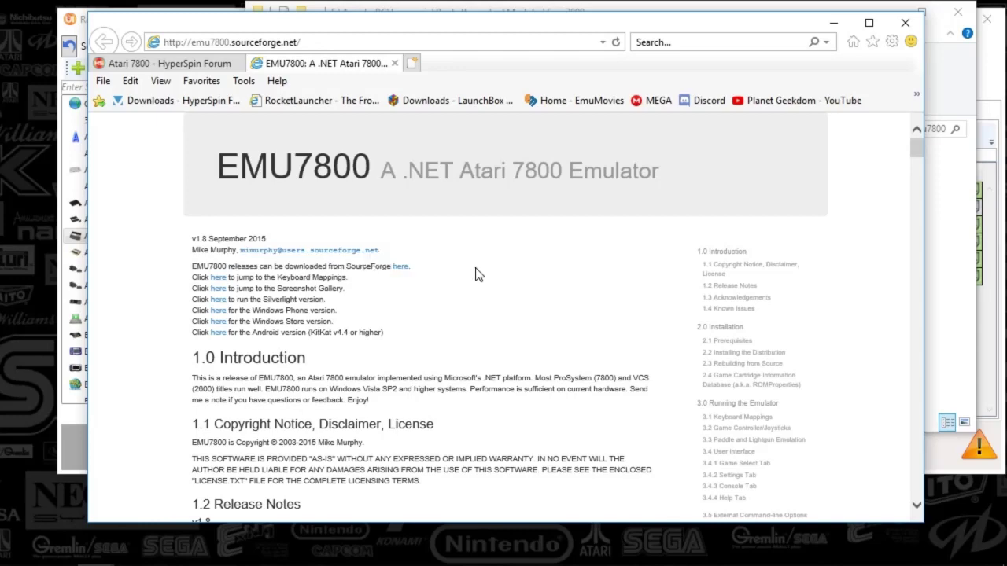
click(833, 24)
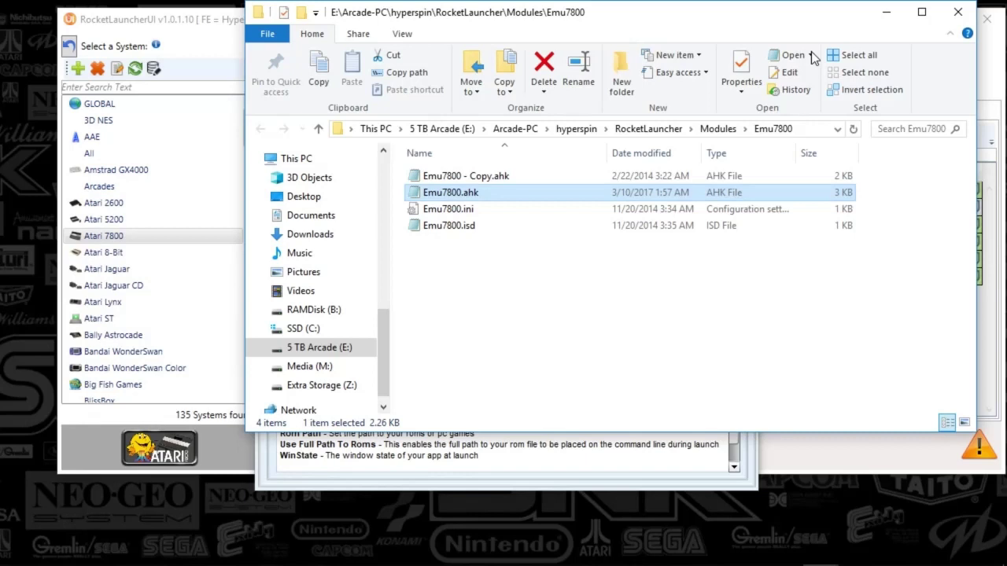
click(486, 454)
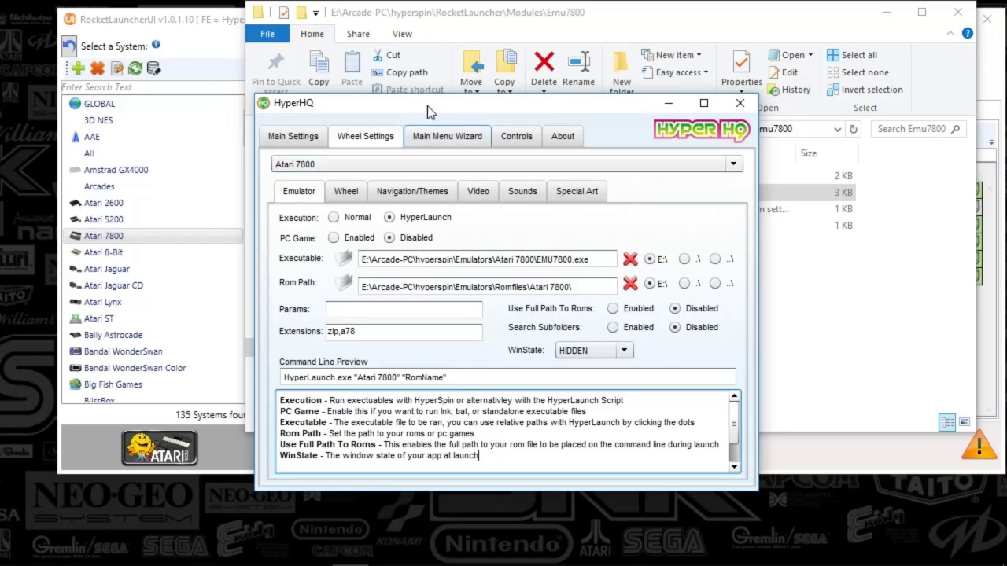
Step: Reposition the HyperHQ window and check the Atari 7800 extensions value zip,a78
drag(427, 106, 451, 144)
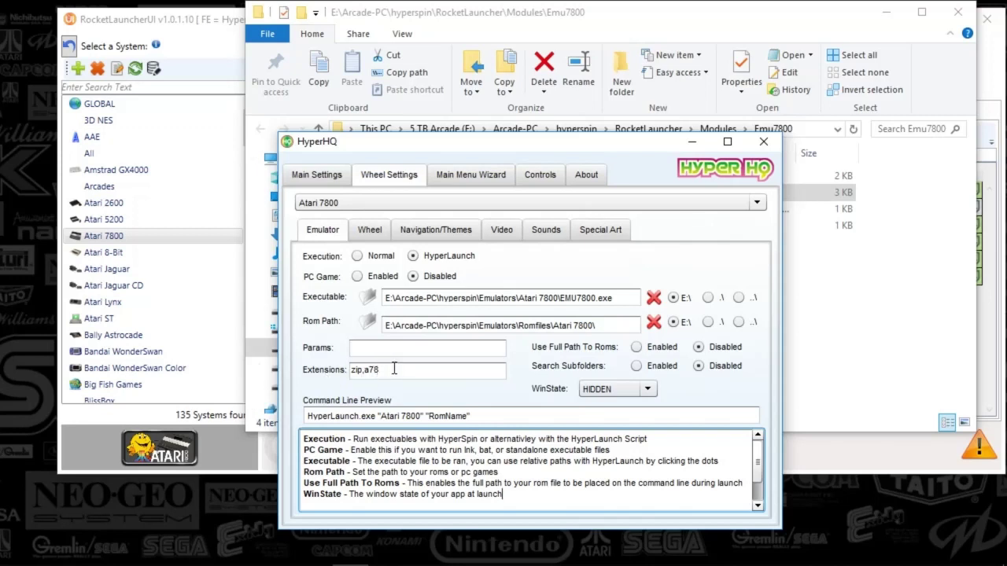
drag(408, 372, 346, 370)
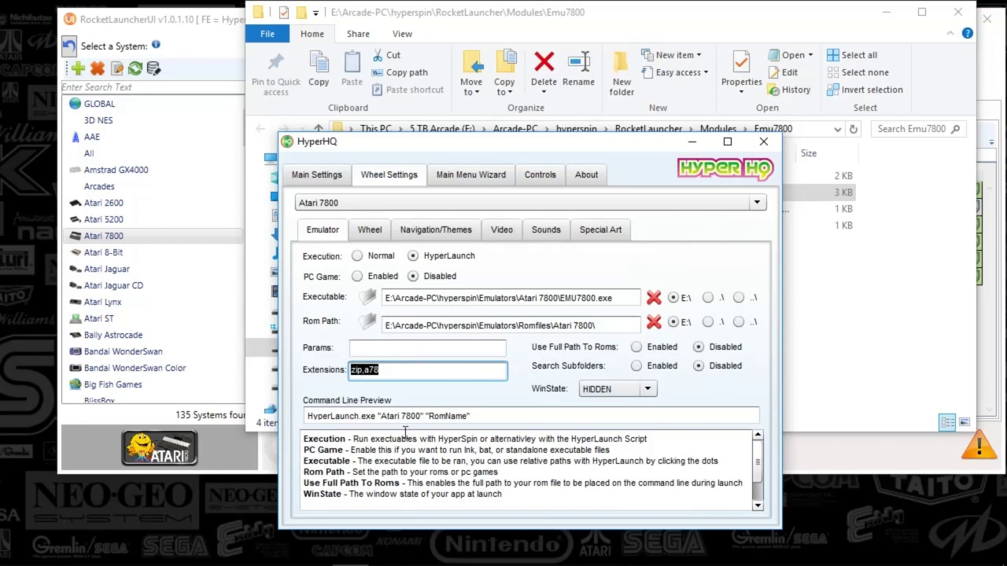
Step: Show Atari 7800 wheel Navigation/Themes settings: Game Jump 50, Jump Timer 400
click(368, 231)
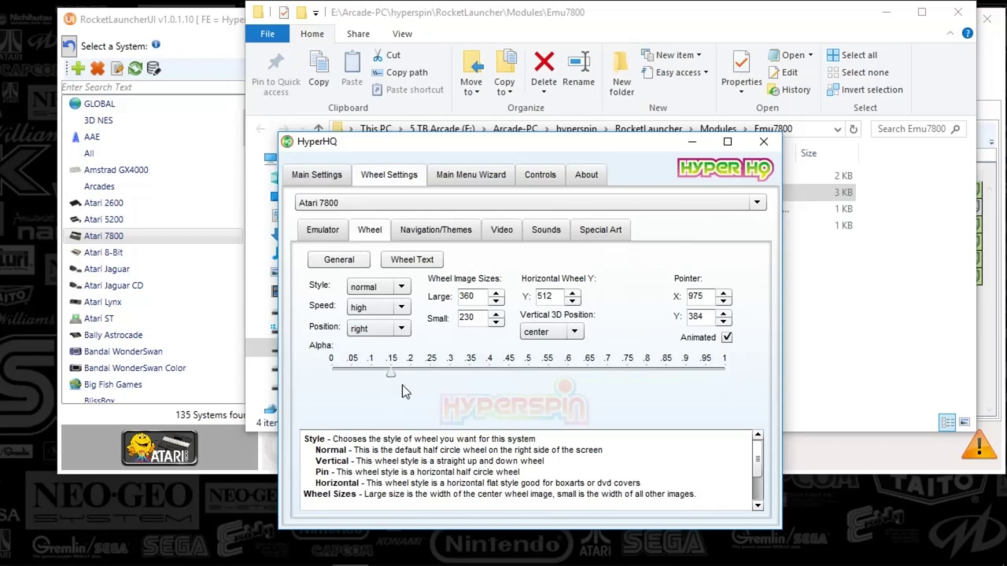
click(431, 233)
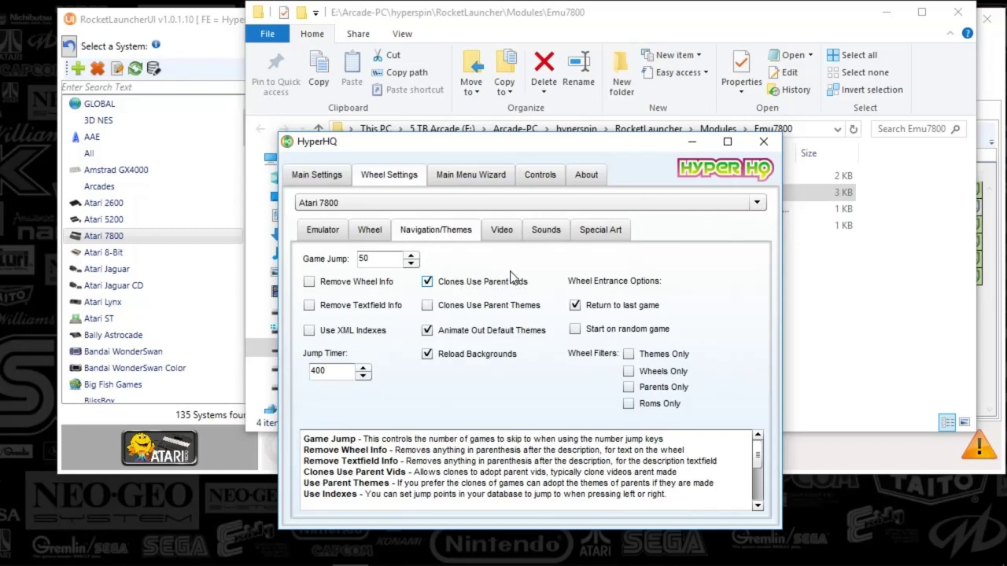
Step: Review the Atari 7800 Video, Sounds and Special Art settings, then close HyperHQ
click(504, 230)
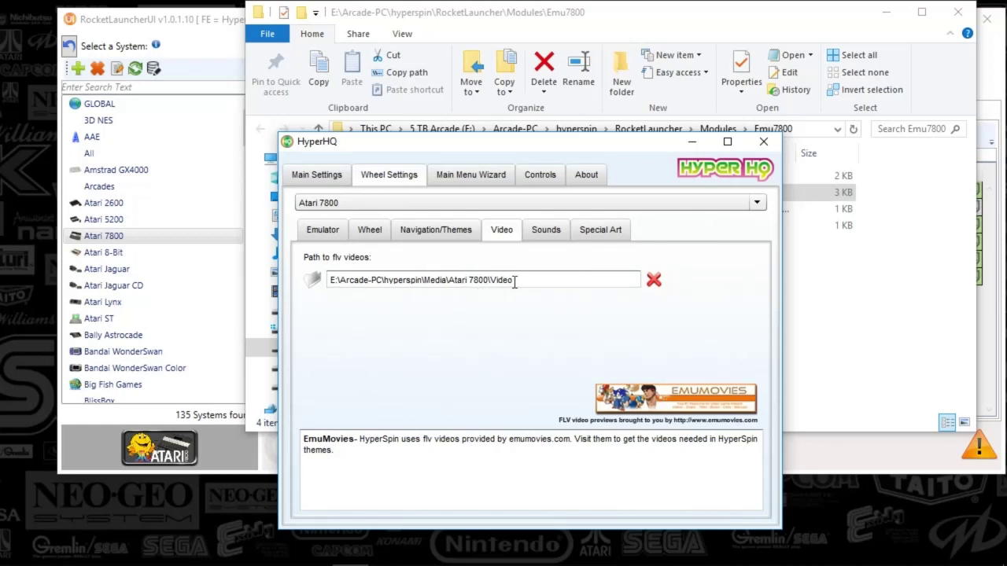
click(548, 236)
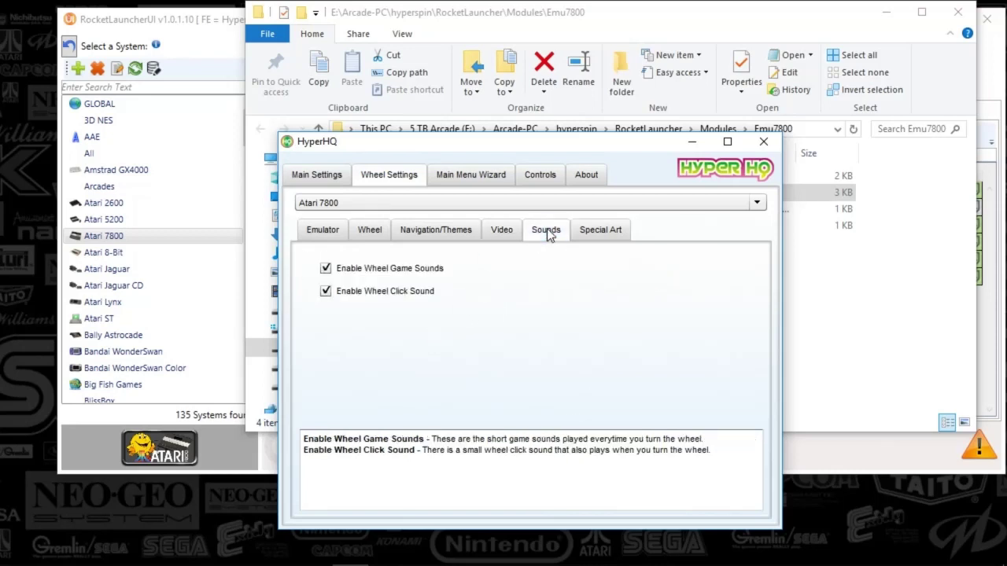
click(606, 234)
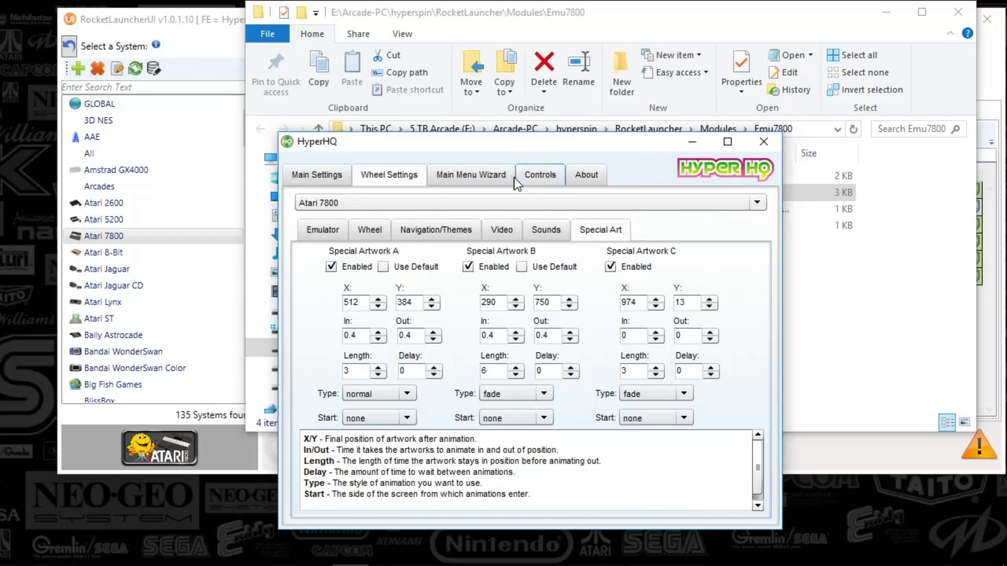
click(761, 145)
Step: Check the XML files in hyperspin\Databases\Atari 7800, return to Databases, and minimize Explorer
click(579, 131)
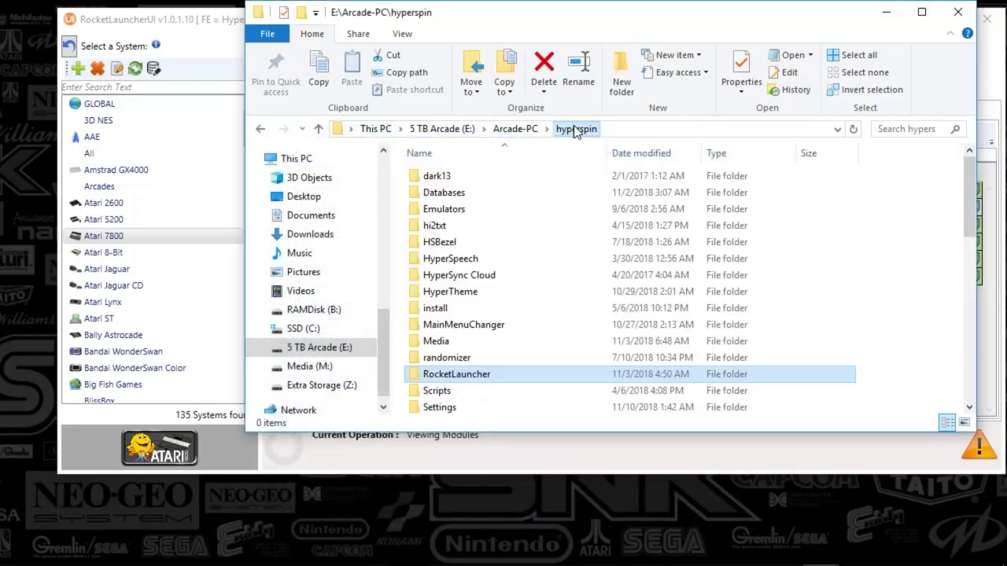
double_click(460, 197)
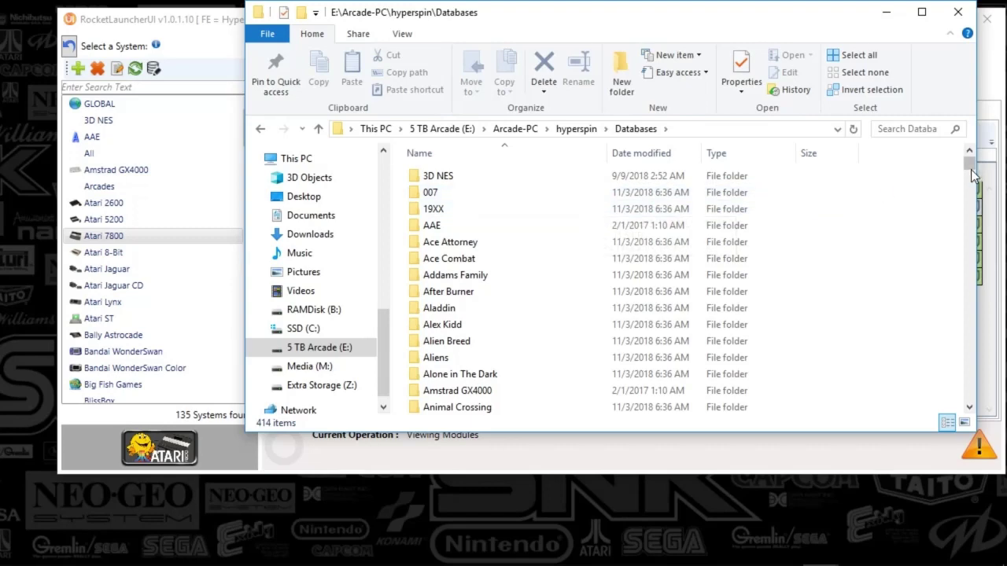
mouse_move(969, 173)
mouse_down()
mouse_move(969, 186)
mouse_move(967, 156)
mouse_up()
scroll(546, 283, down, 20)
scroll(547, 290, up, 20)
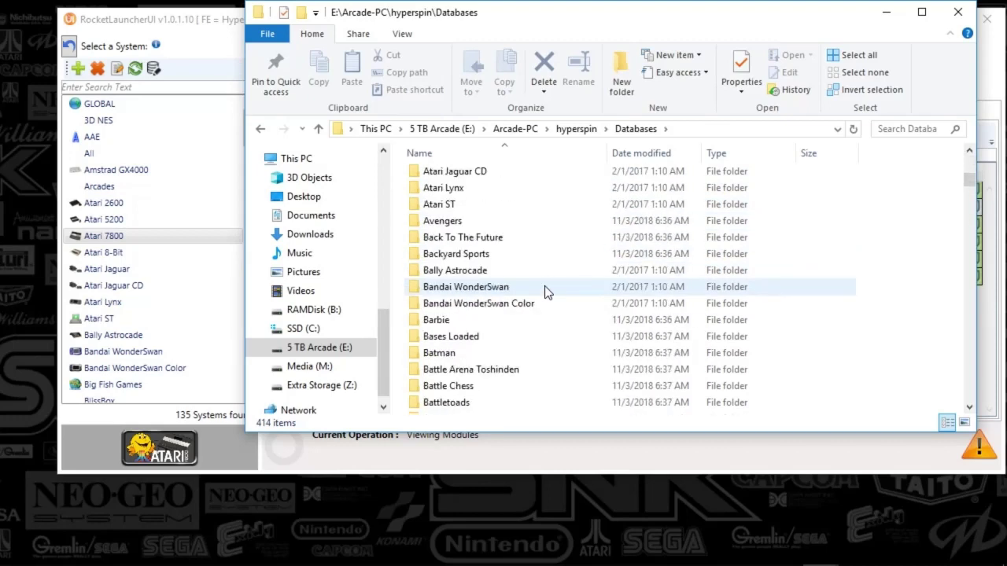
double_click(461, 372)
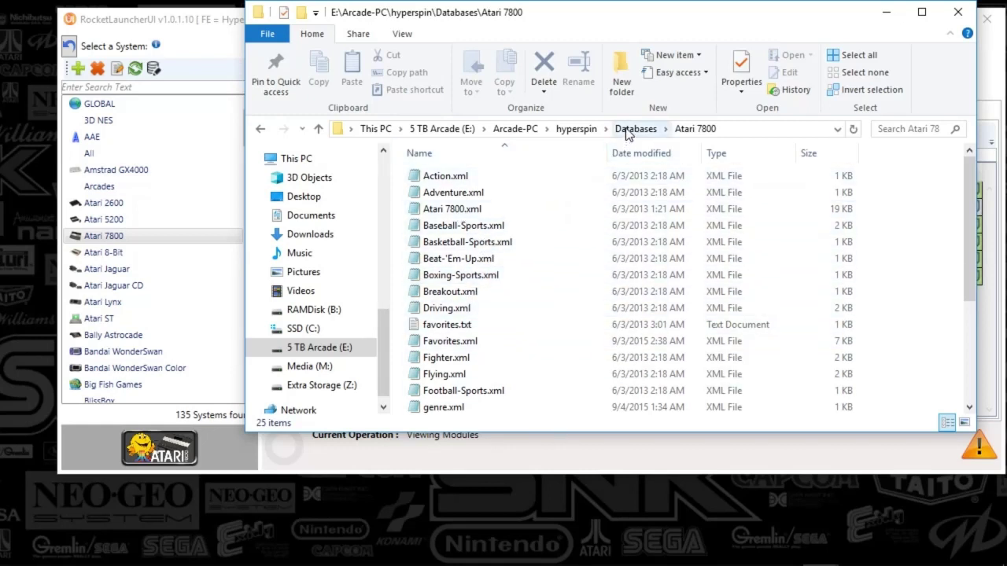
click(636, 129)
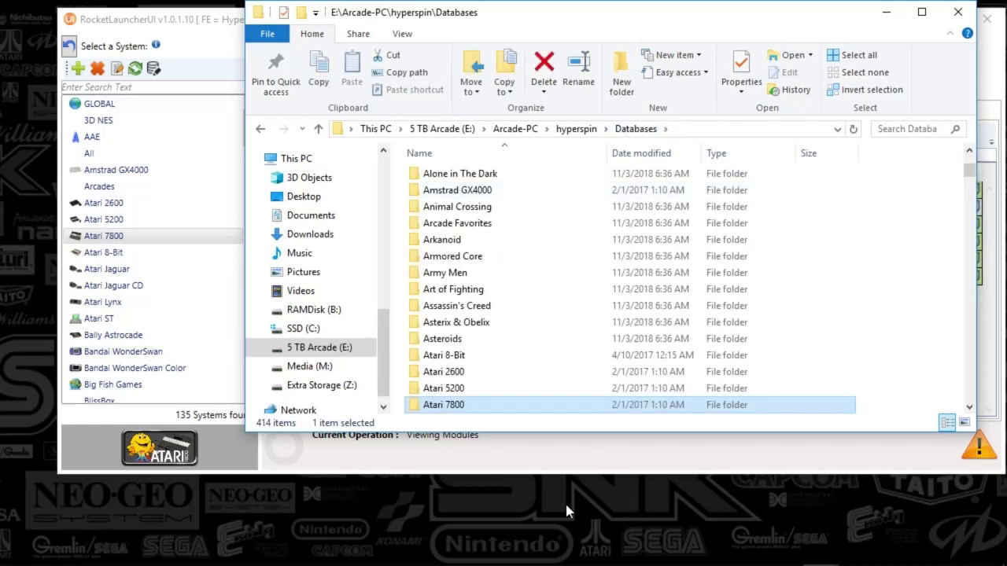
click(890, 12)
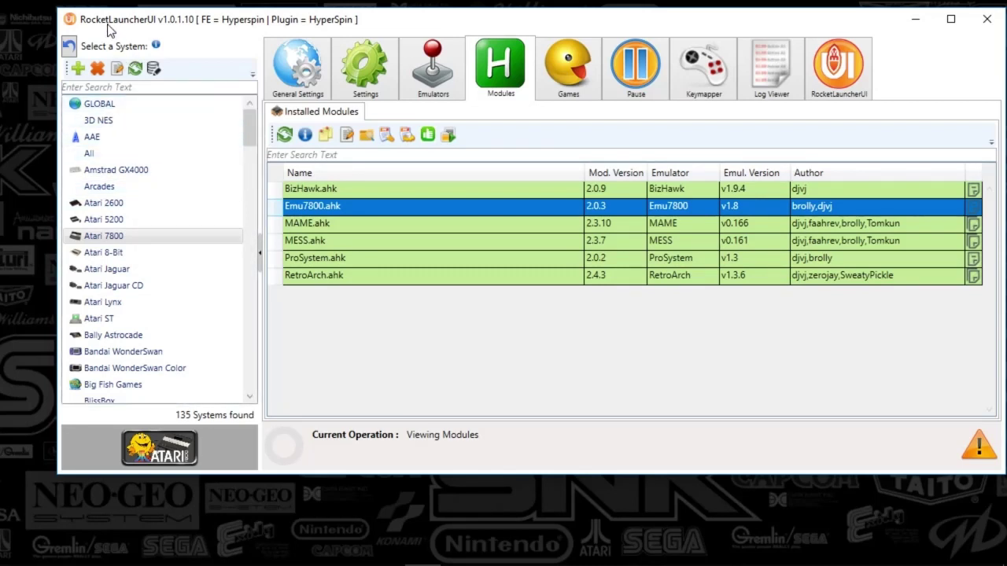
Step: Inspect the GLOBAL Emu7800 emulator entry (extensions zip|a78|7z, module Emu7800.ahk), then close its dialog
click(103, 109)
scroll(389, 295, down, 2)
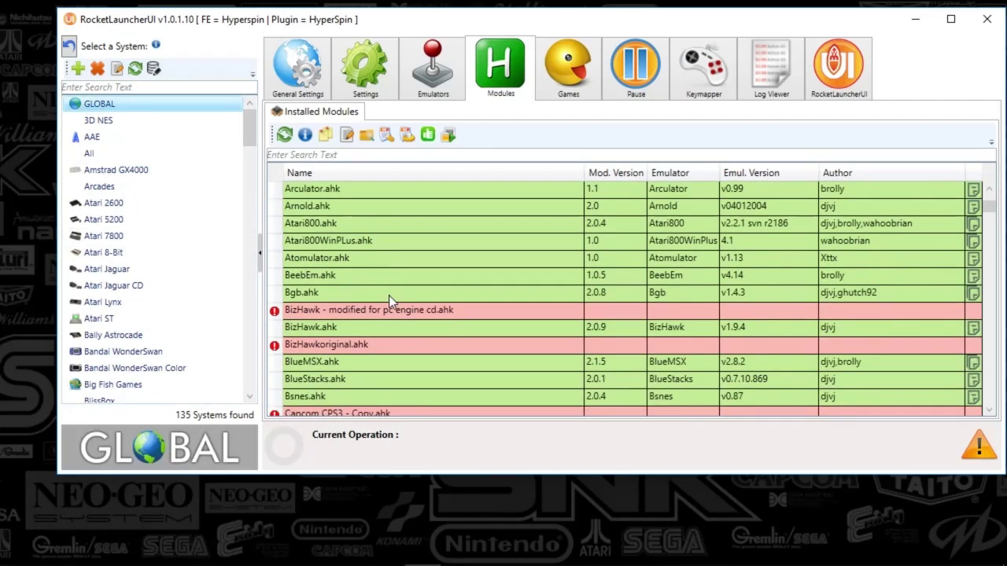
click(442, 66)
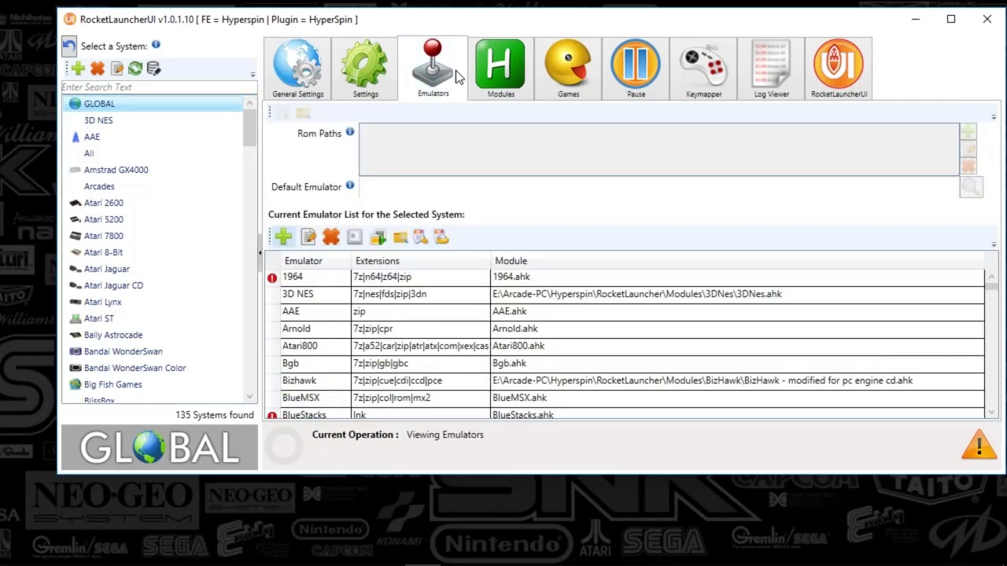
scroll(414, 354, down, 3)
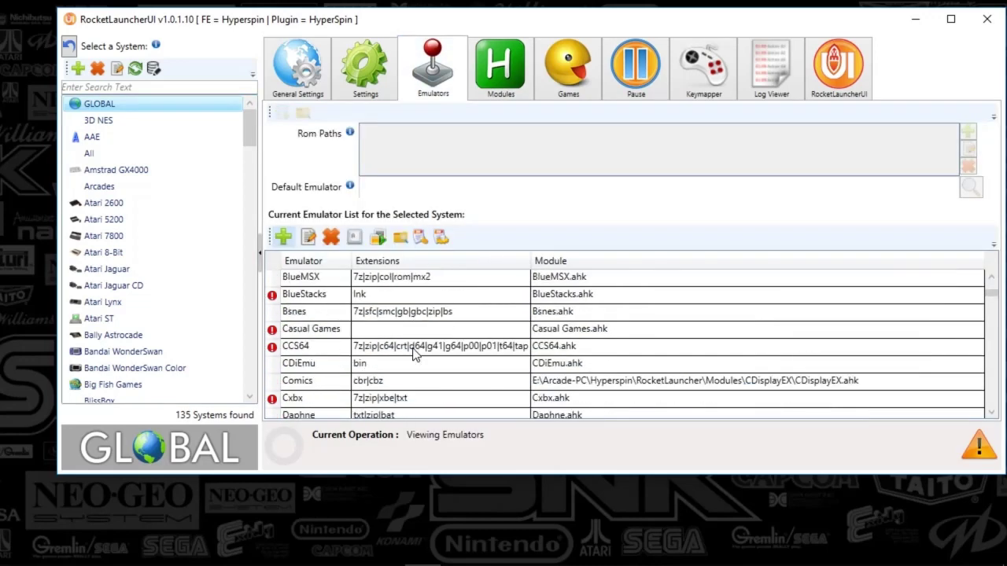
scroll(415, 354, down, 7)
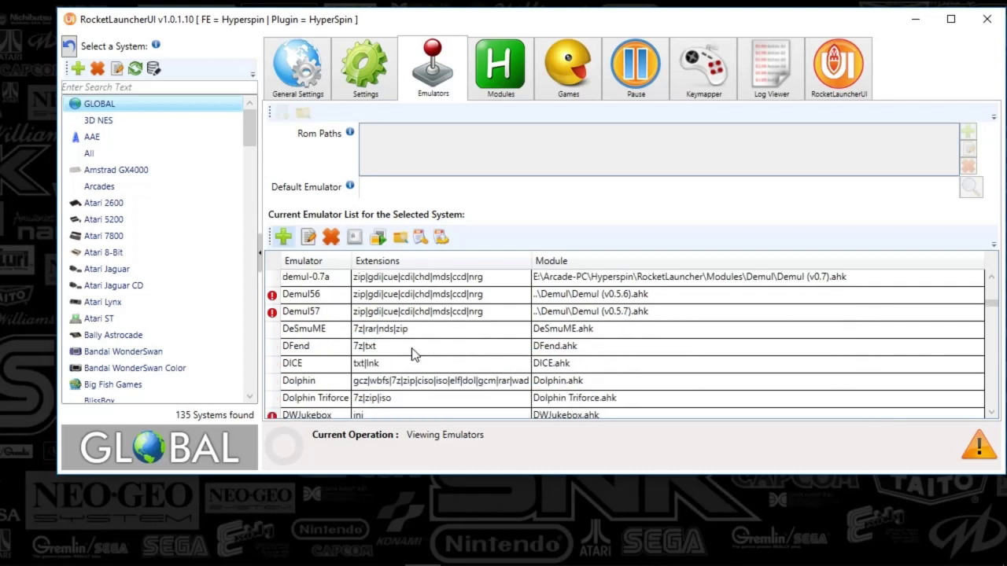
click(332, 349)
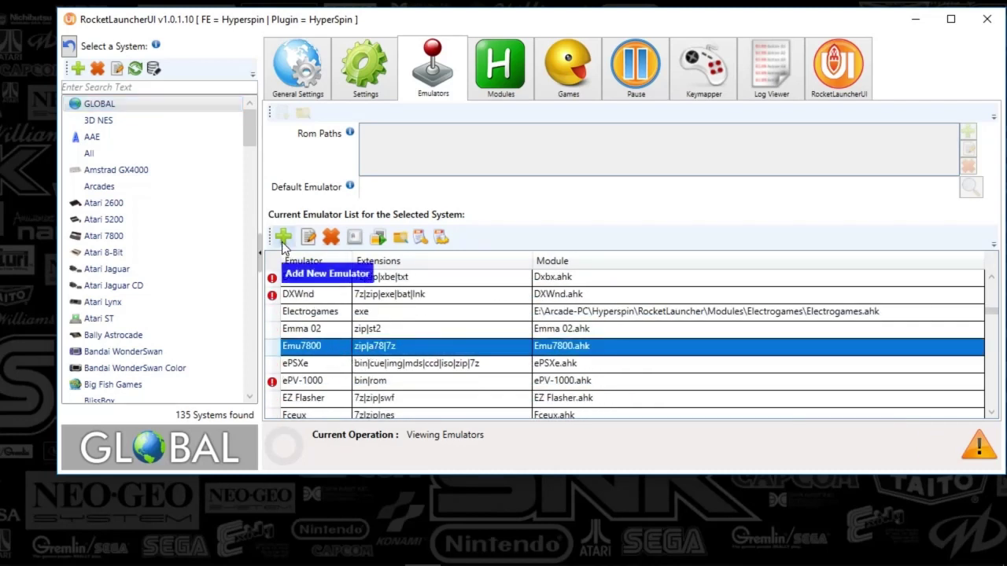
double_click(334, 350)
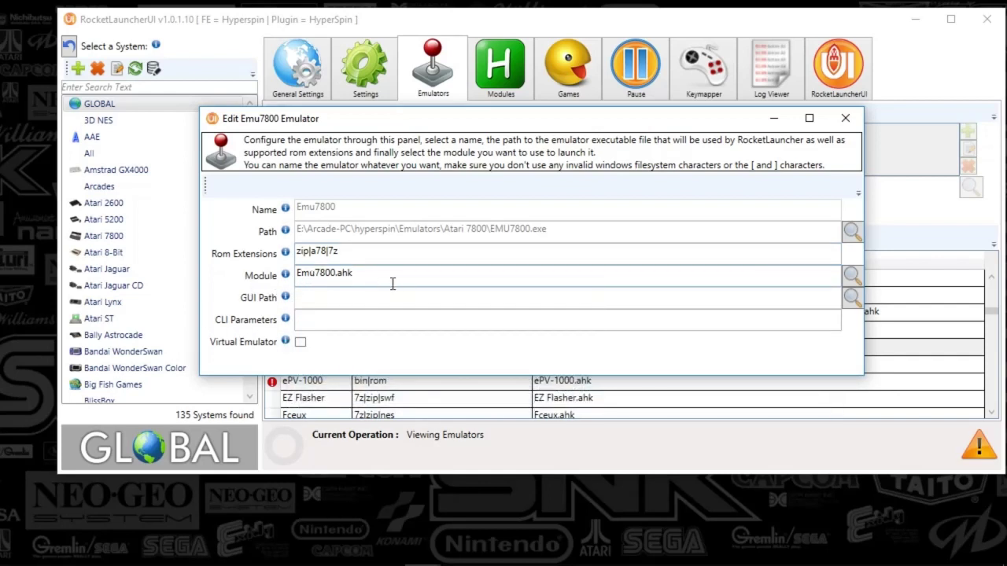
click(844, 121)
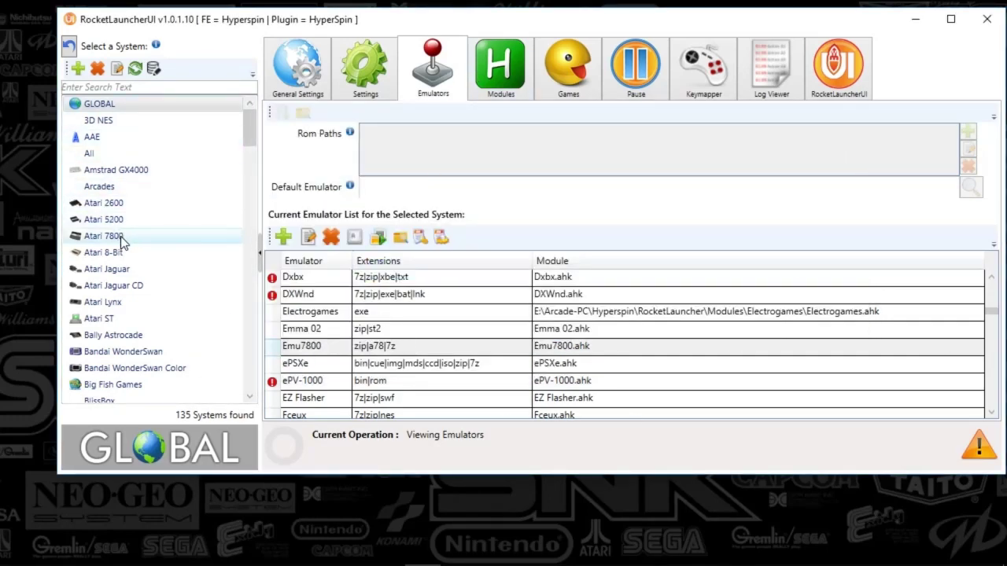
click(93, 237)
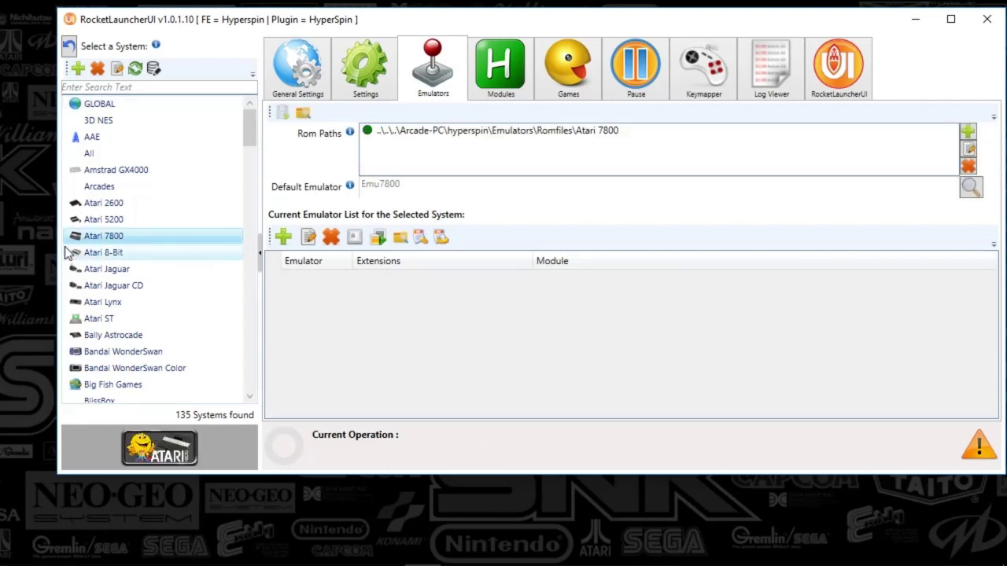
click(378, 85)
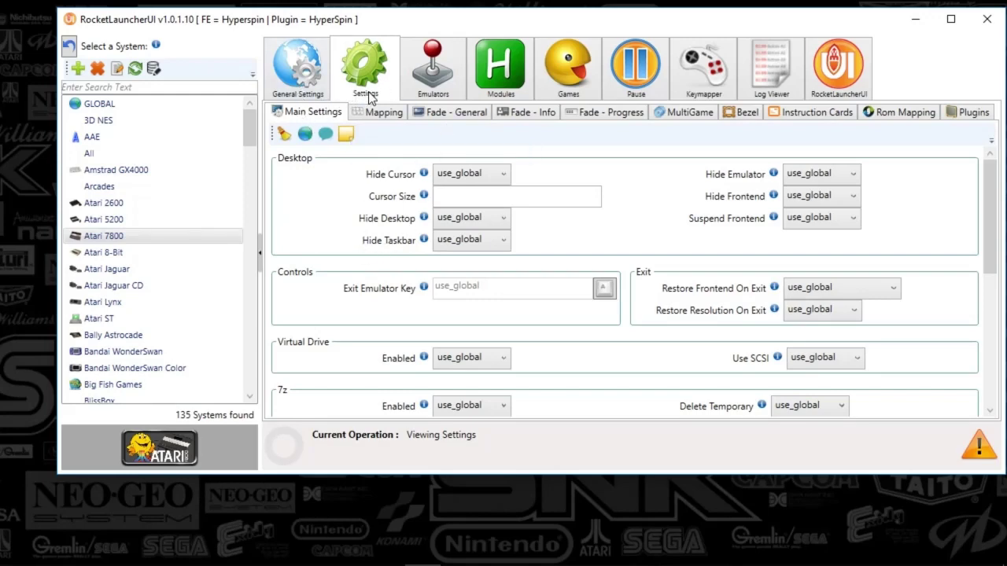
mouse_move(424, 174)
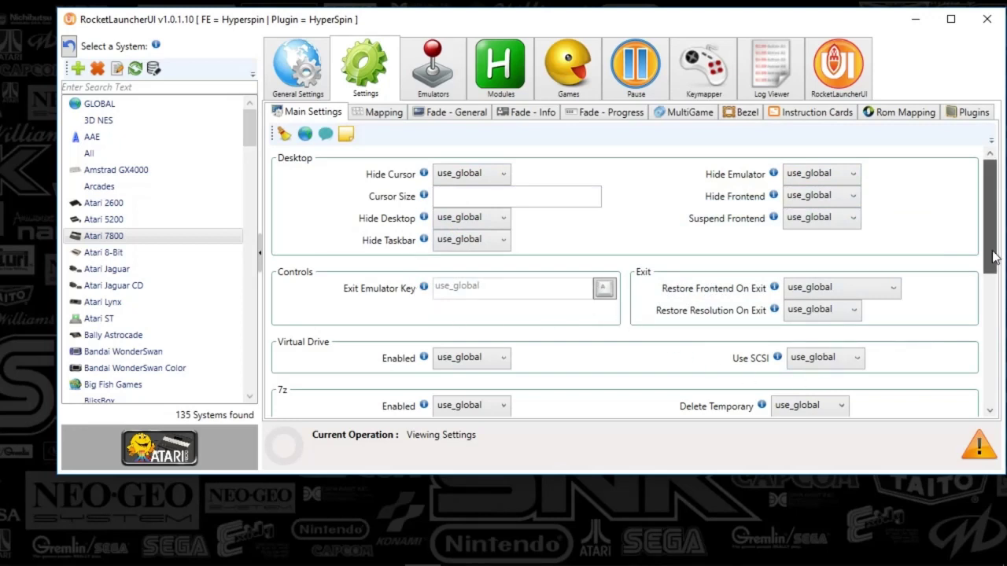
drag(992, 260, 1004, 387)
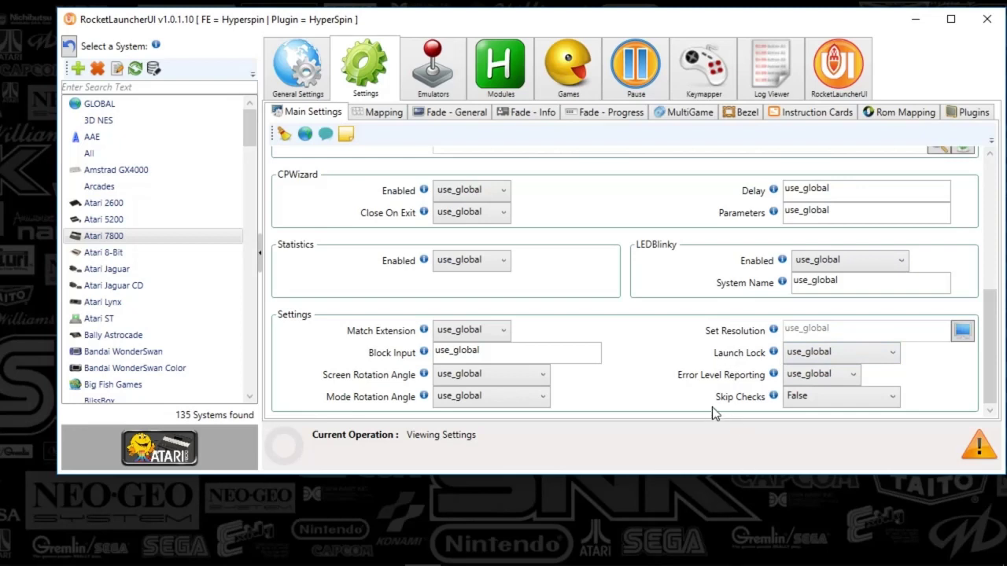
scroll(690, 279, up, 8)
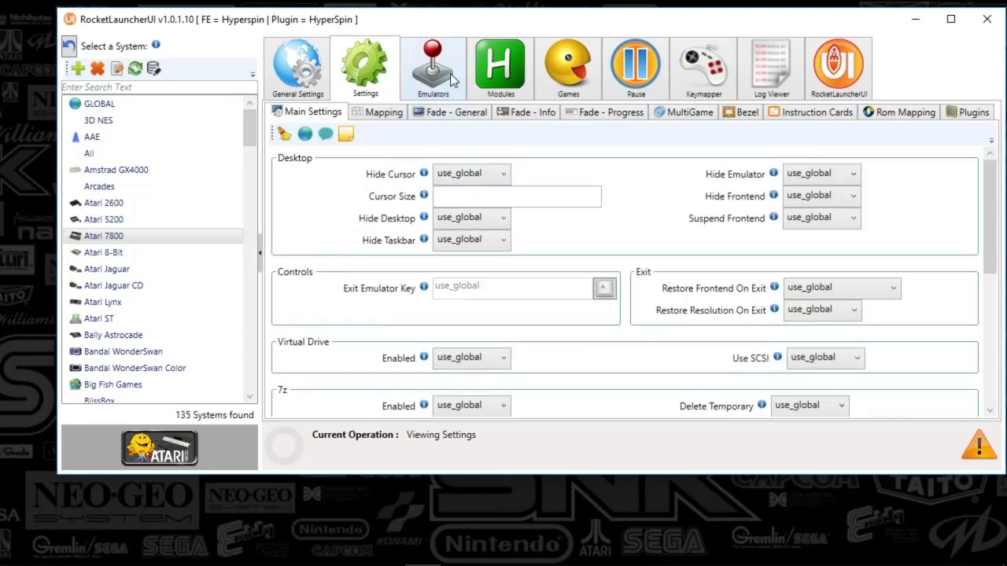
click(453, 80)
click(392, 98)
click(440, 115)
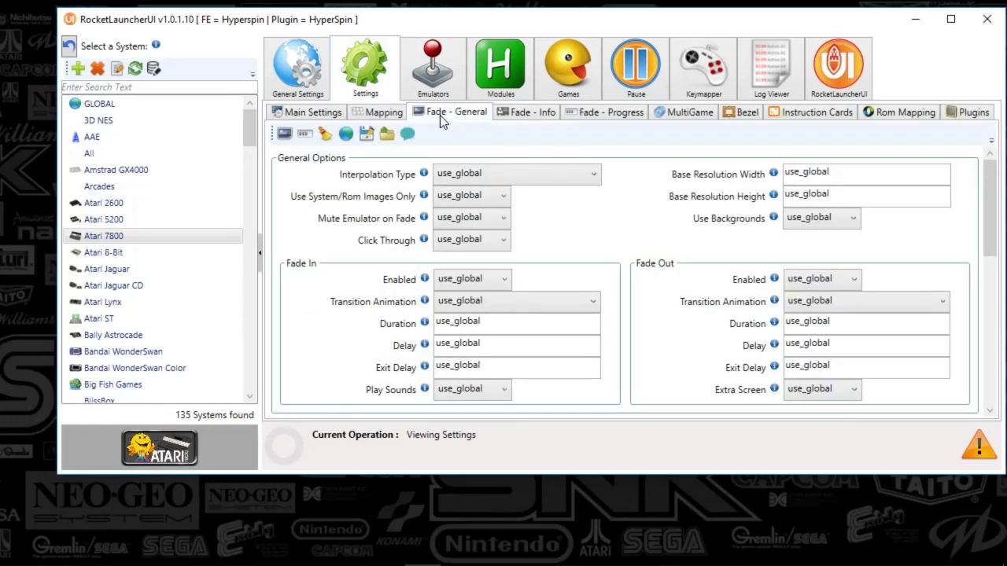
mouse_move(424, 301)
click(745, 113)
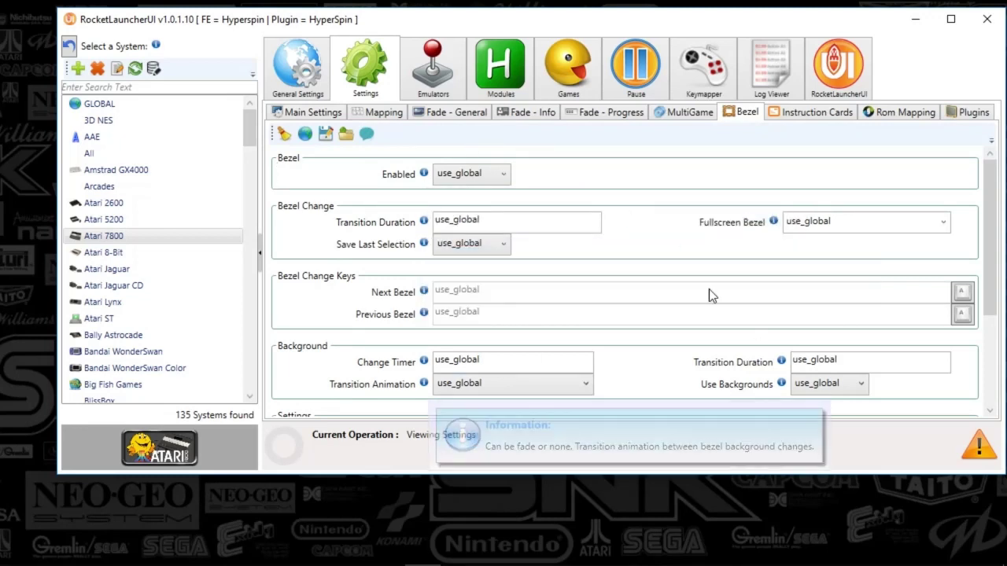
Step: Return to Atari 7800's emulator page: ROM path Romfiles\Atari 7800, default emulator Emu7800
click(434, 83)
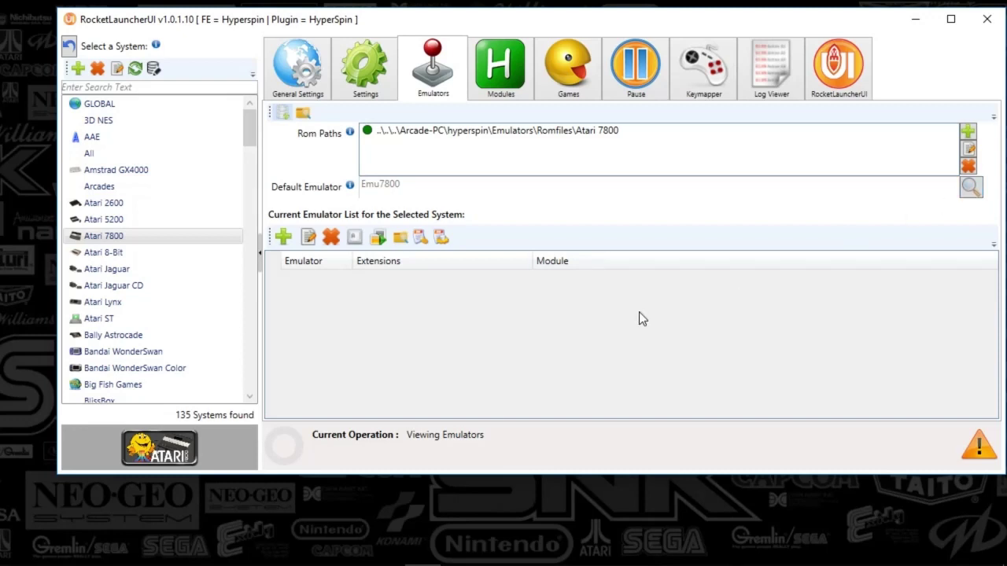
click(505, 81)
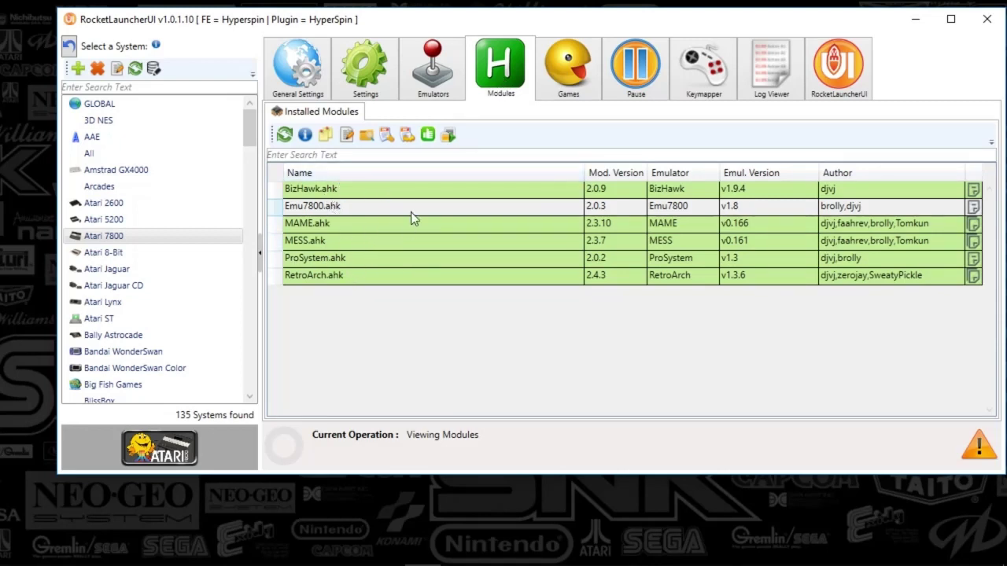
click(334, 207)
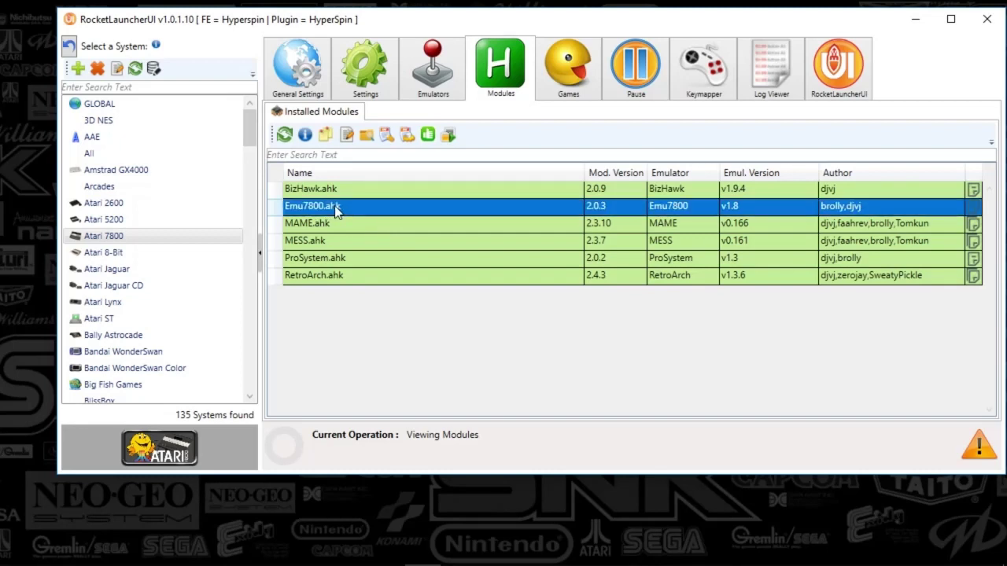
click(326, 141)
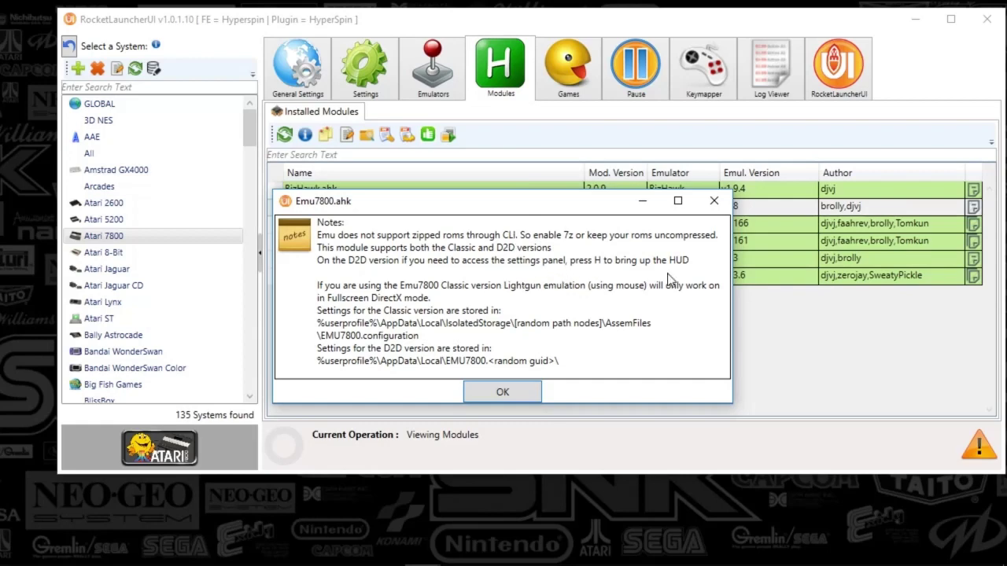
click(716, 202)
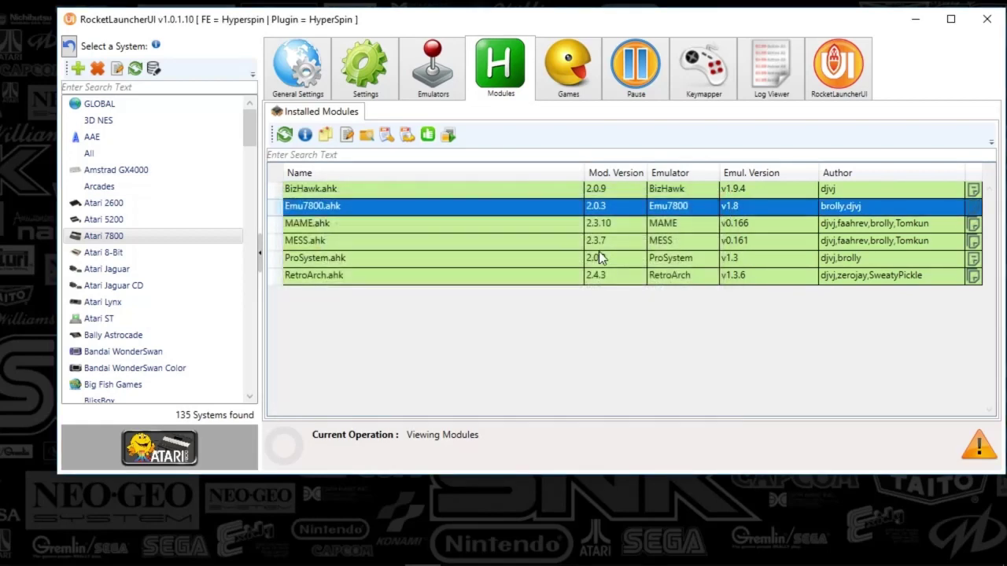
click(386, 137)
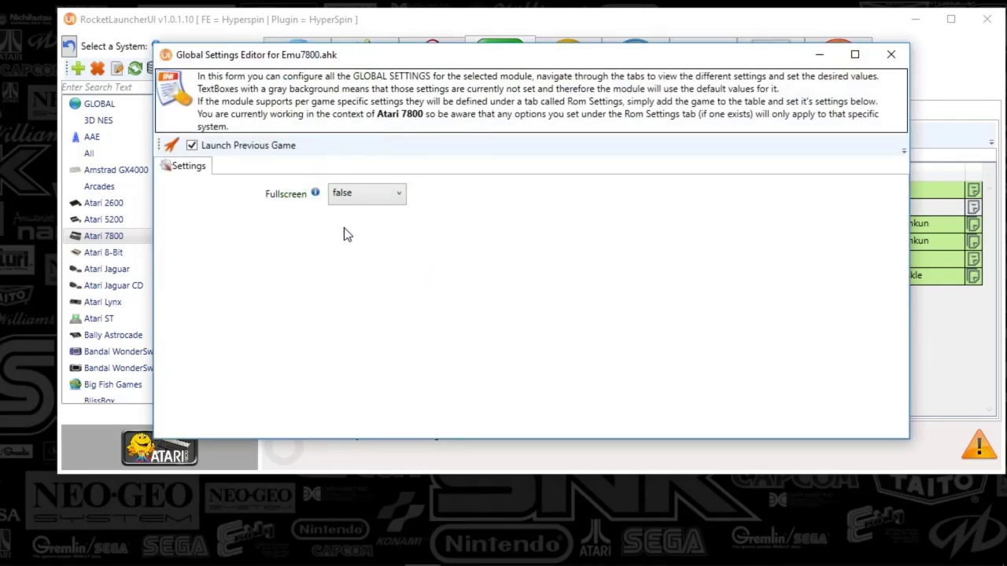
click(884, 66)
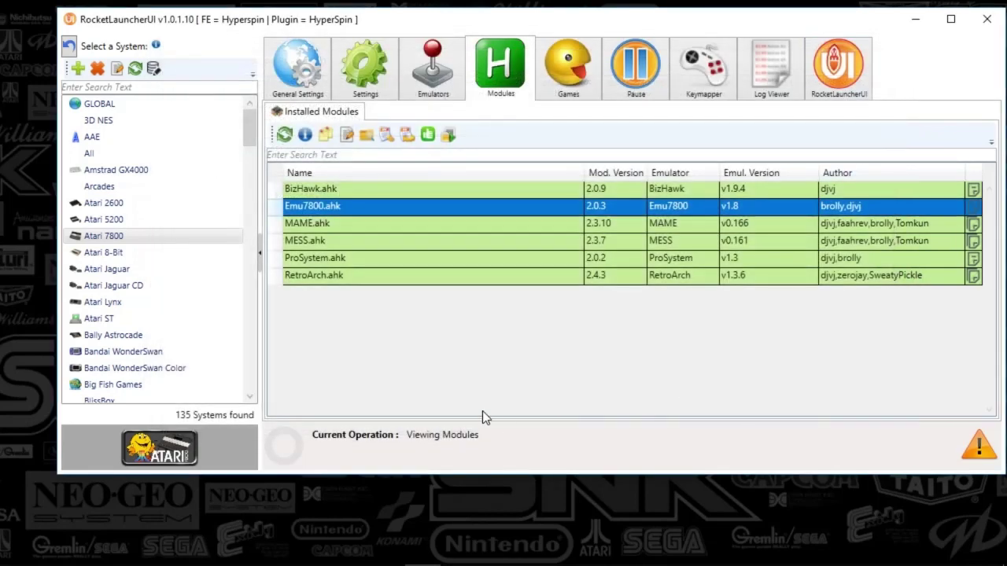
Step: Launch EMU7800, center its Control Panel, and view Settings: DirectX (DX9), frame rate adjust 0
click(449, 139)
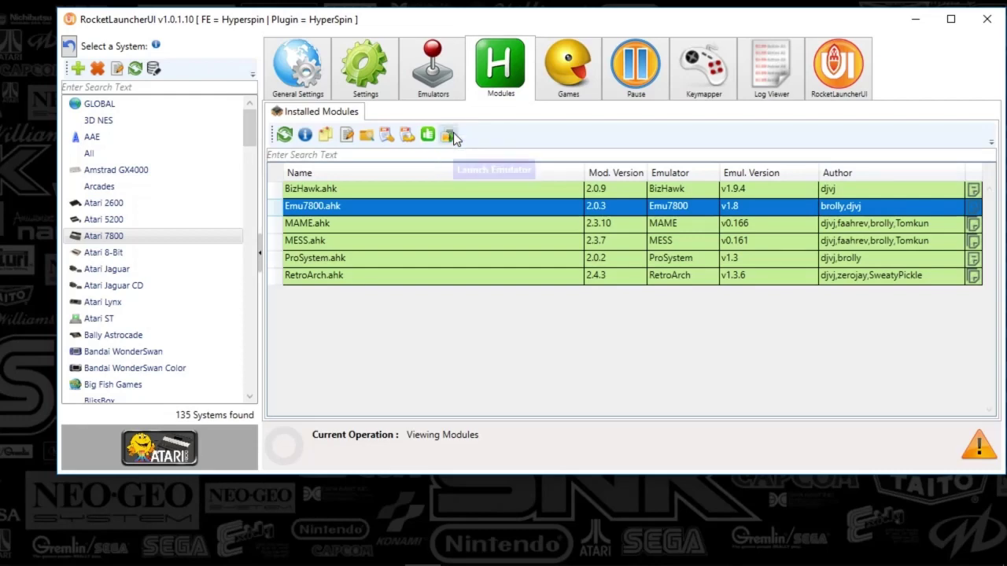
click(454, 139)
drag(189, 23, 512, 100)
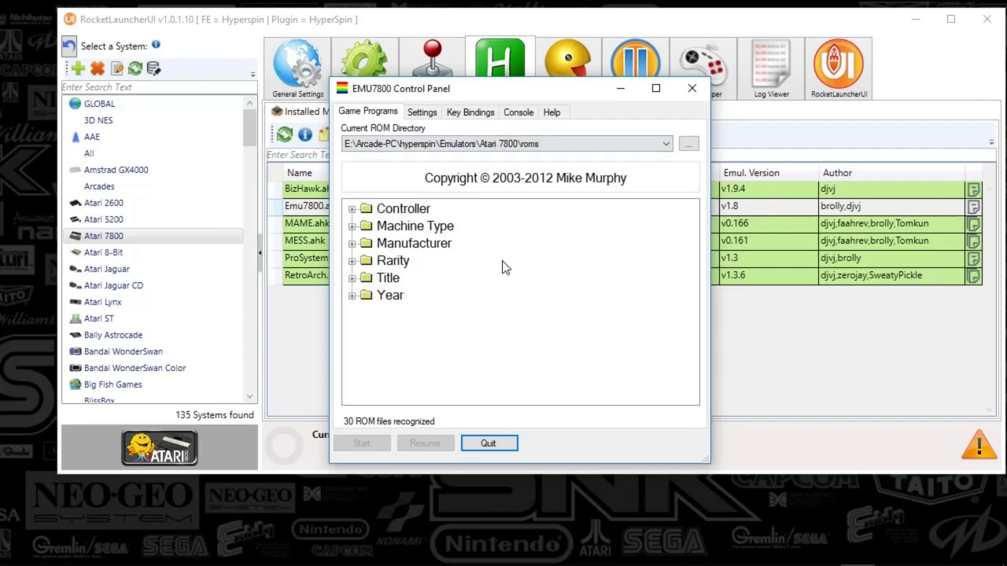
click(423, 114)
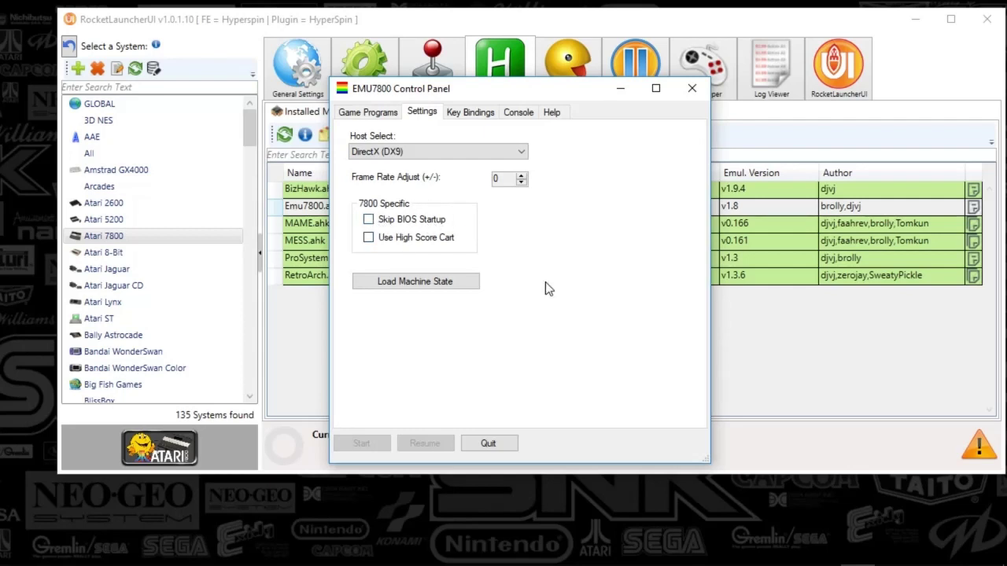
Step: On the Key Bindings page, confirm the Down host input stays bound to the Down key
click(475, 115)
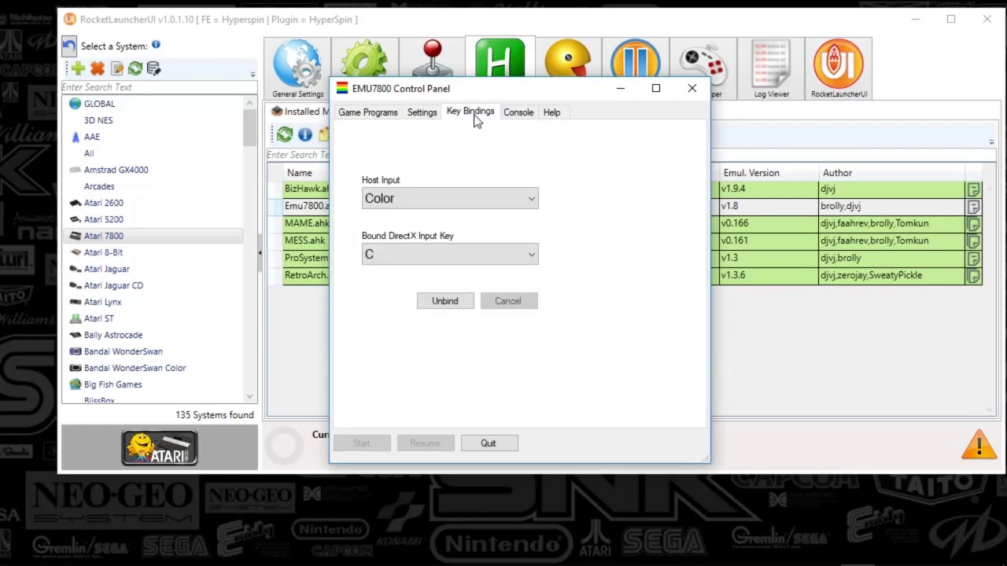
click(533, 193)
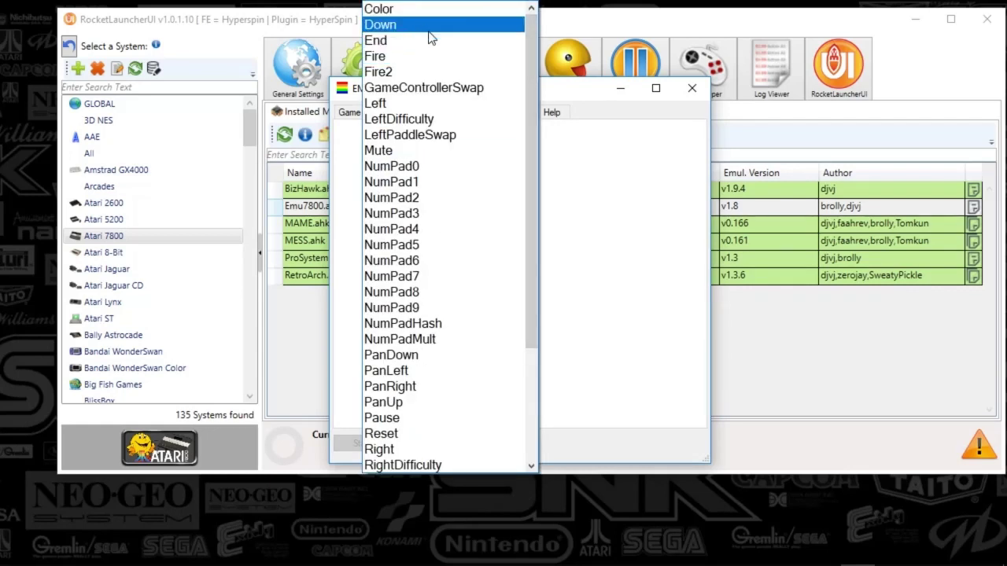
scroll(436, 135, down, 3)
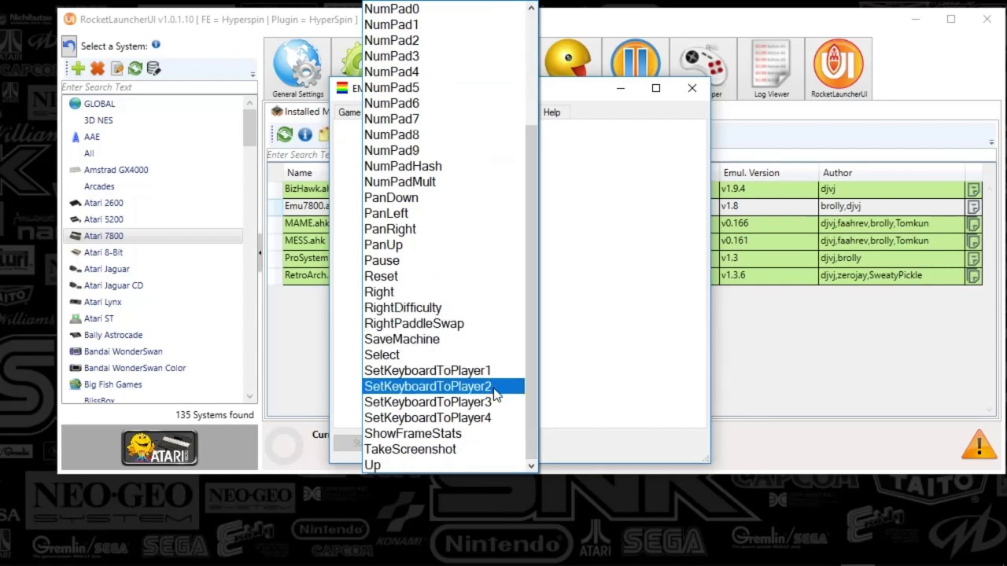
scroll(461, 281, up, 3)
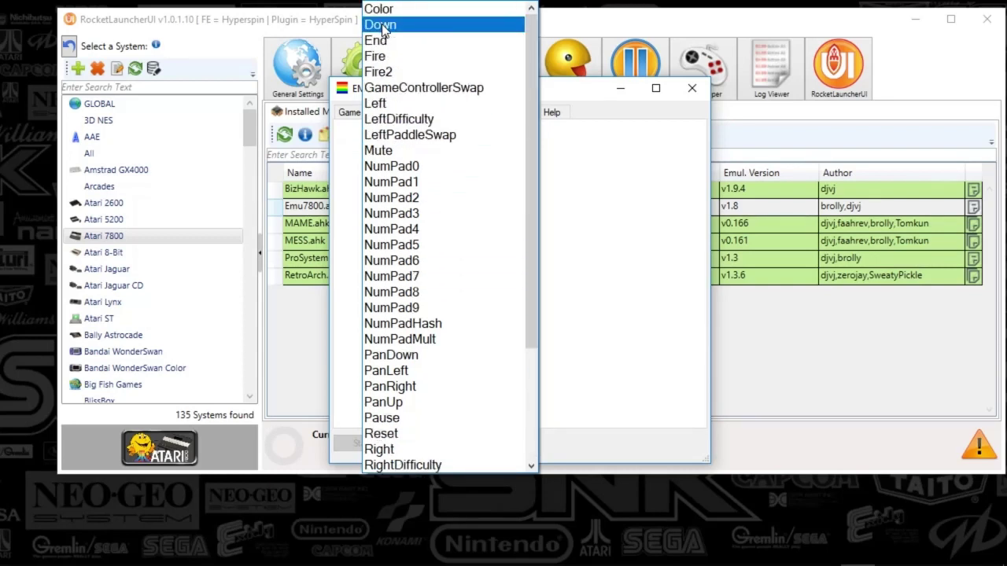
click(383, 26)
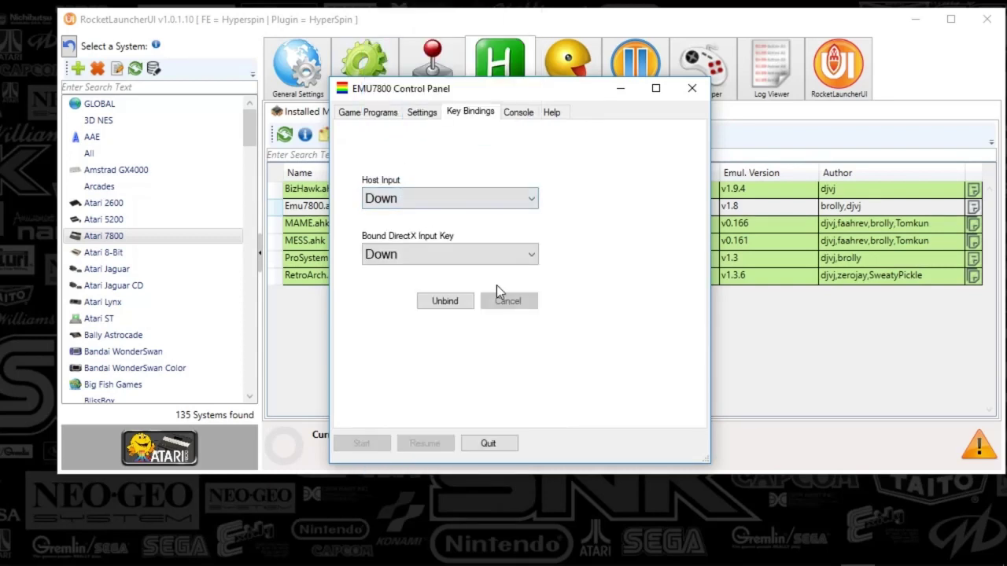
key(Tab)
click(532, 254)
key(Down)
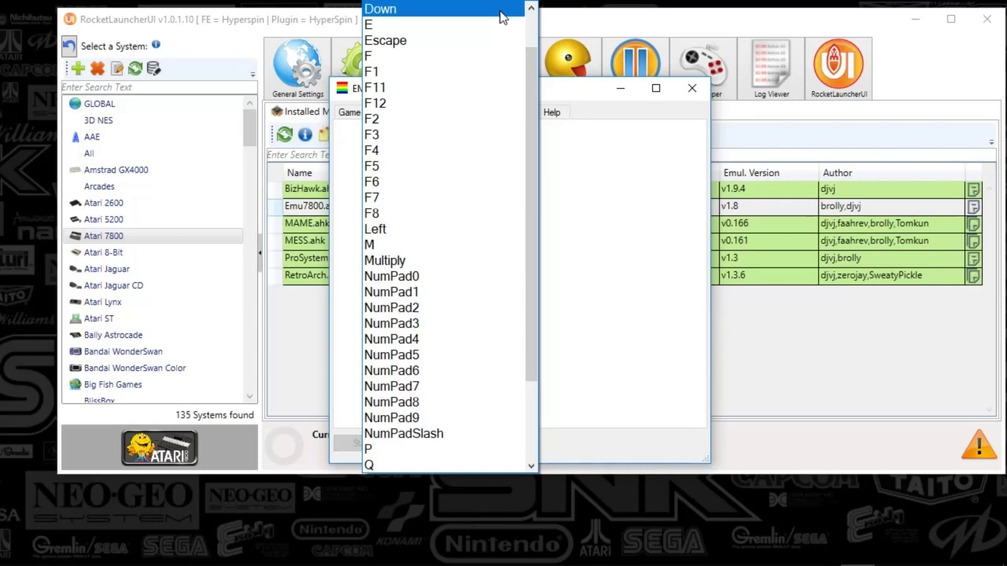
click(501, 9)
Step: Check the Fire binding (X) and the Fire2 binding (Z)
click(532, 198)
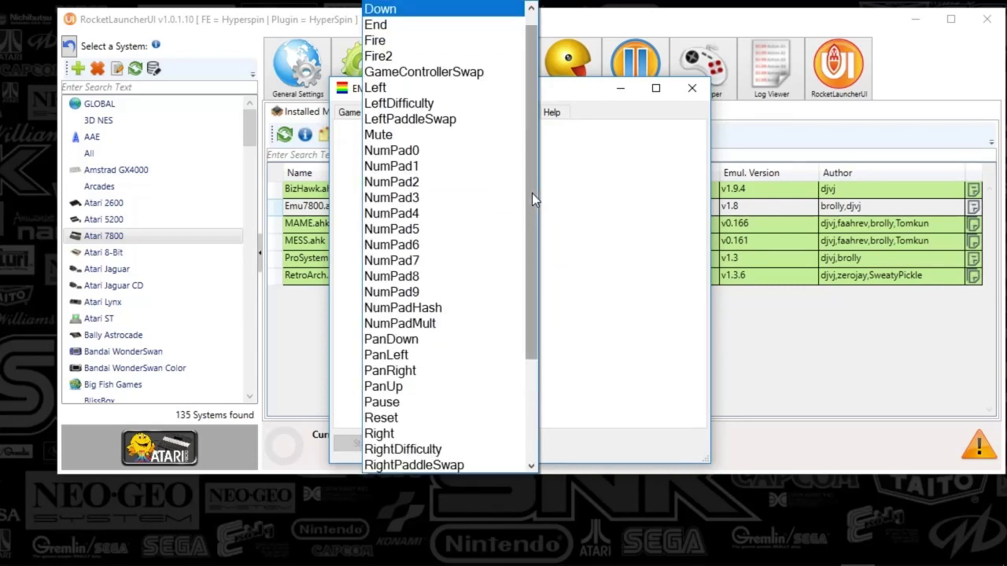
click(429, 41)
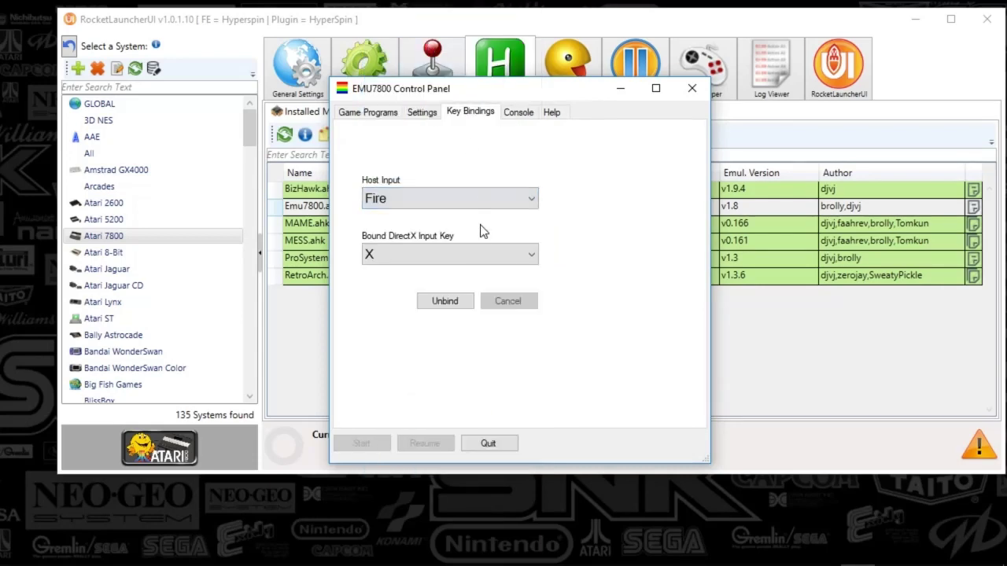
click(504, 198)
click(396, 26)
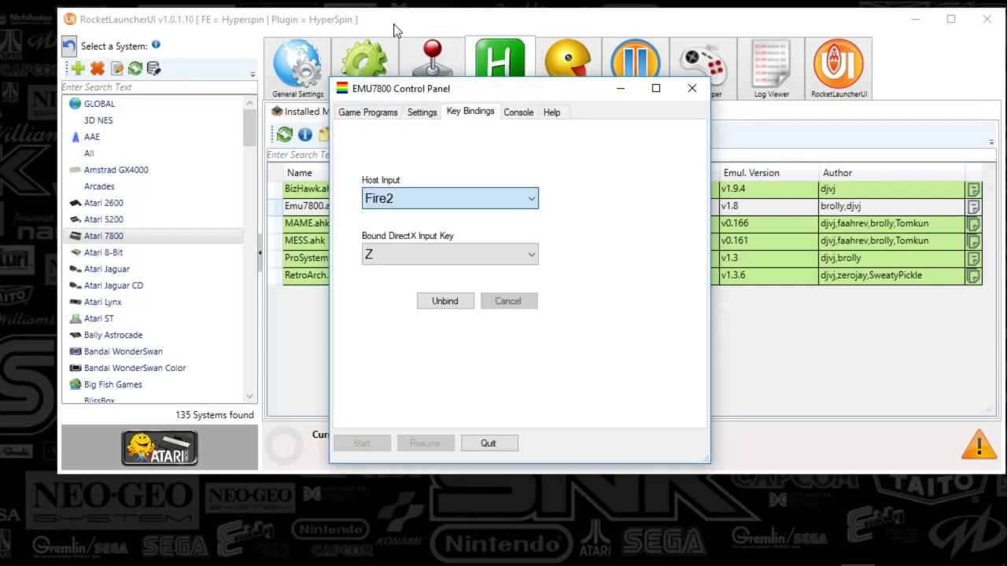
Step: Confirm Reset is bound to R, then show the Console log (version 1.3.0.0, 30 ROMs)
click(402, 203)
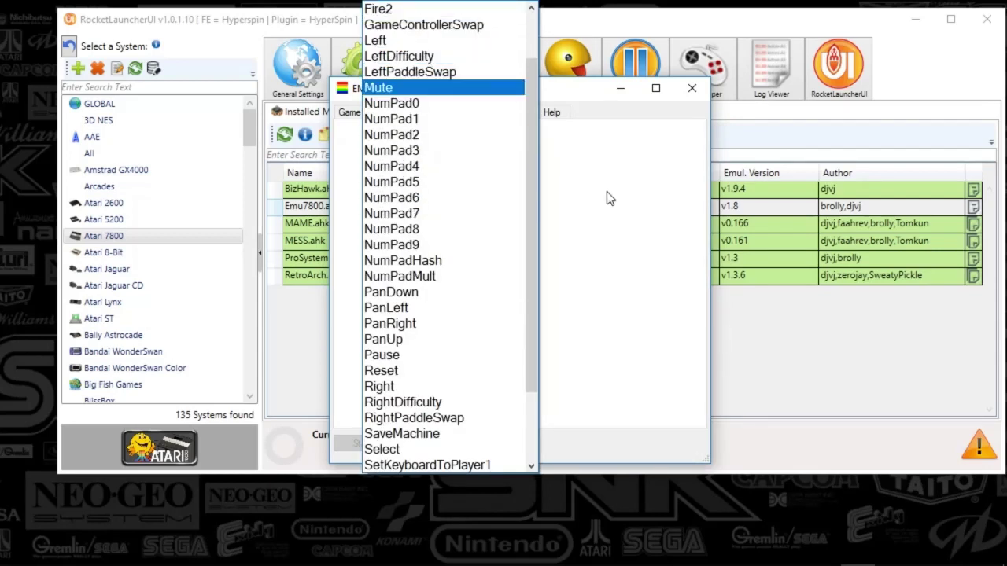
drag(533, 287, 550, 376)
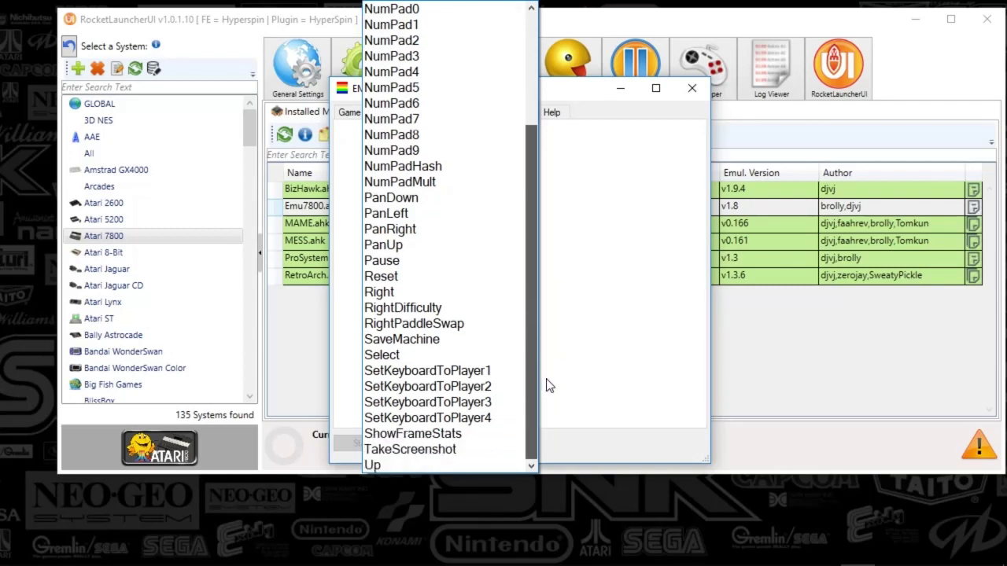
drag(549, 385, 549, 386)
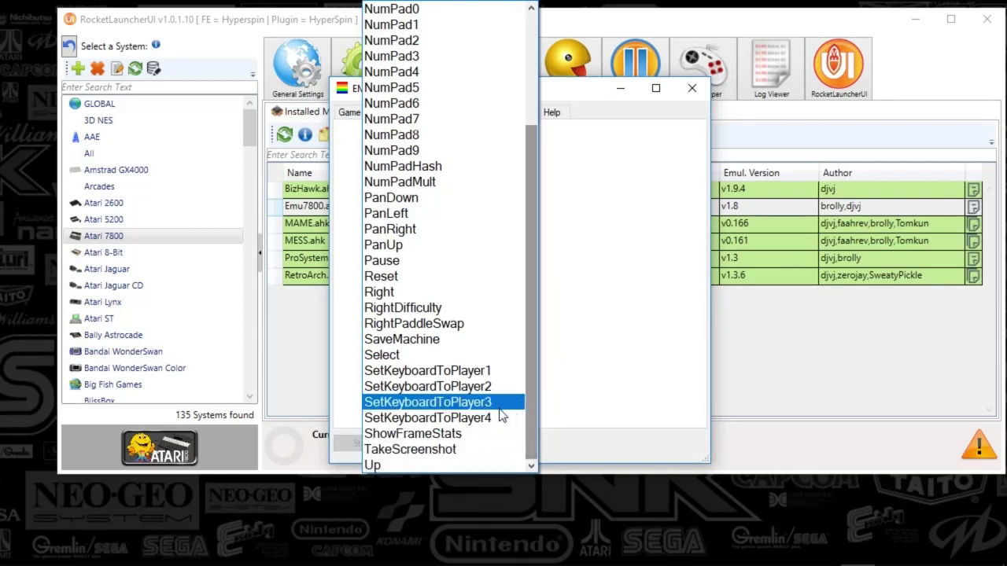
click(406, 281)
click(461, 202)
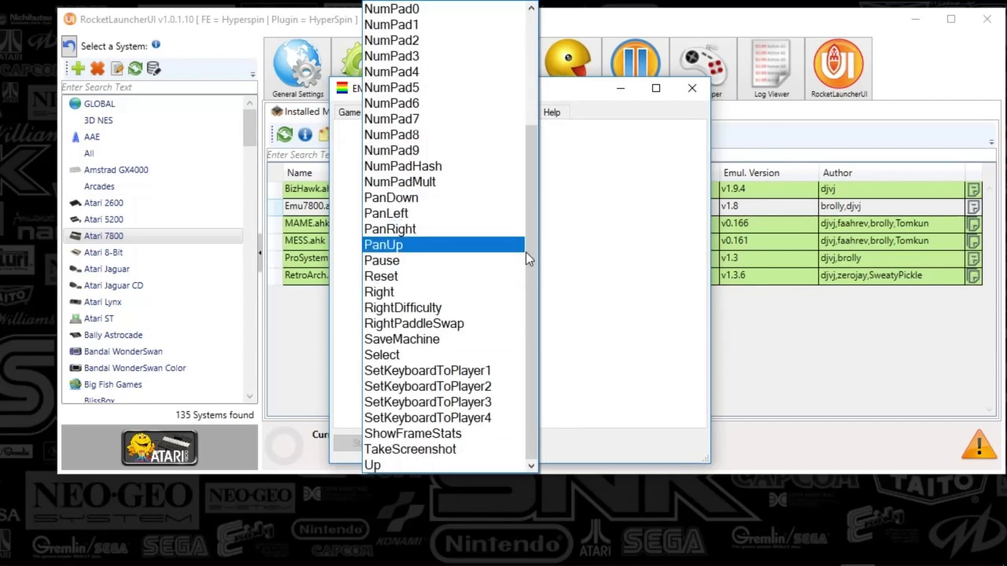
drag(529, 260, 532, 149)
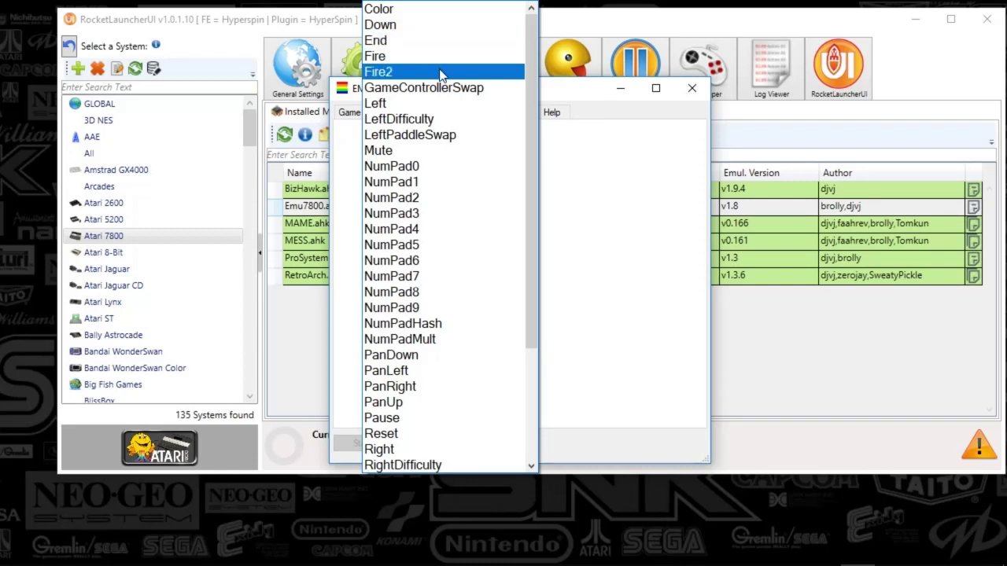
drag(533, 117, 540, 270)
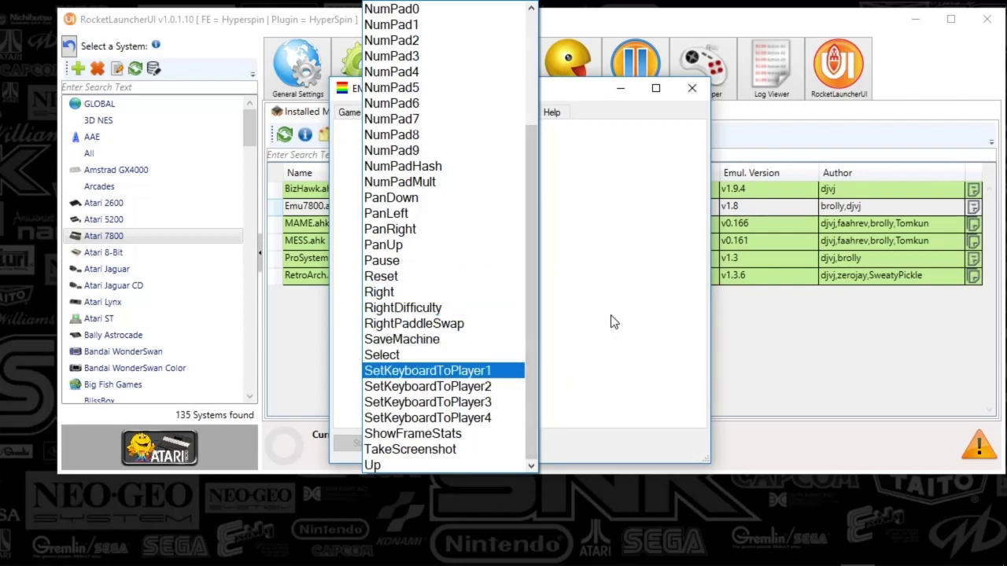
click(614, 338)
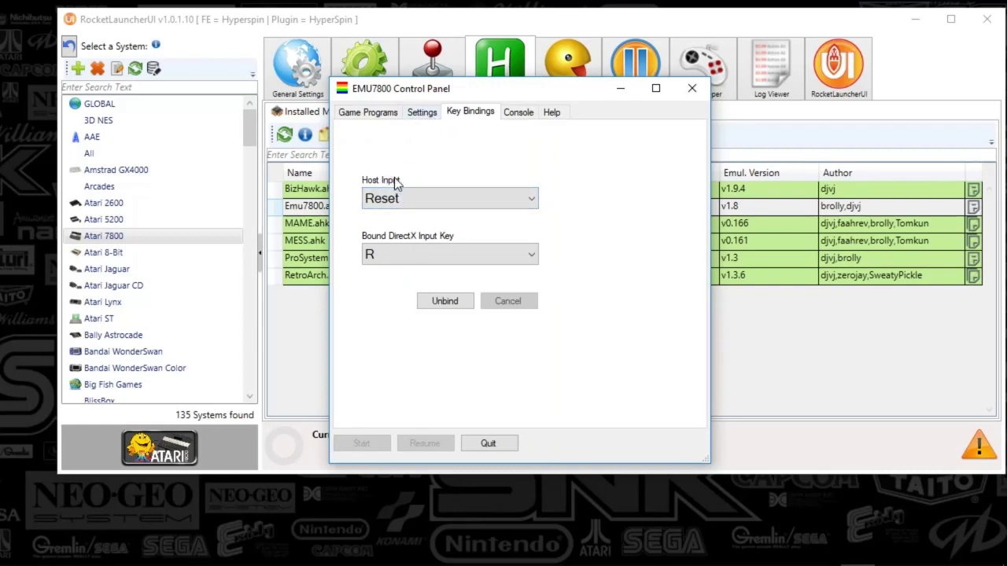
click(519, 118)
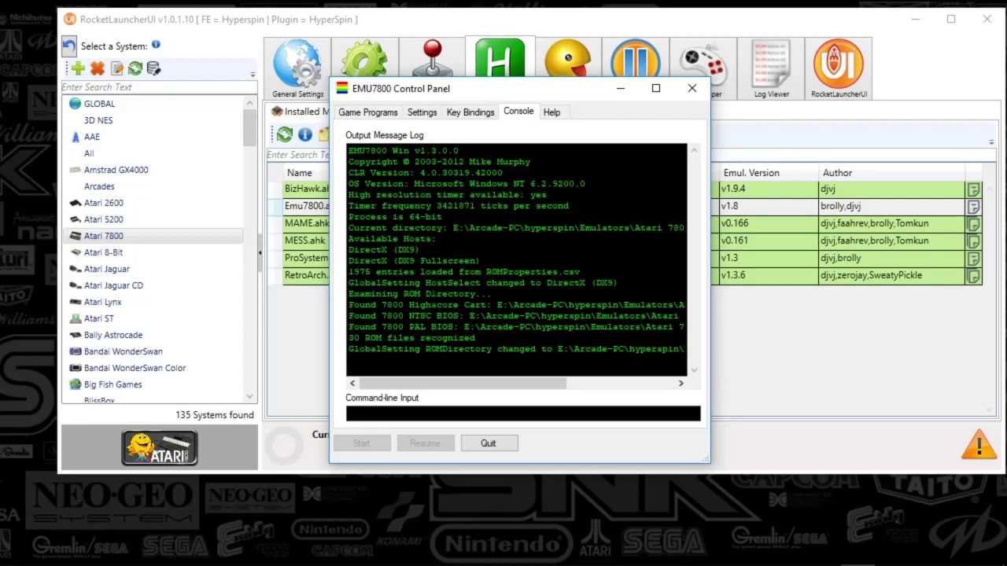
Step: Select the ROM directory lines in the log, return to Game Programs, and close EMU7800's control panel
drag(365, 294, 620, 349)
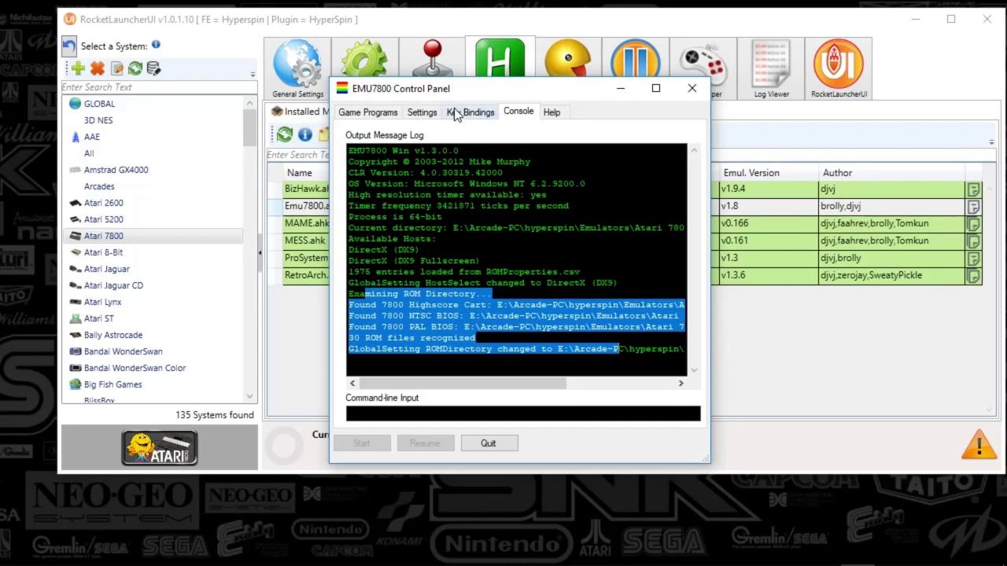
click(384, 115)
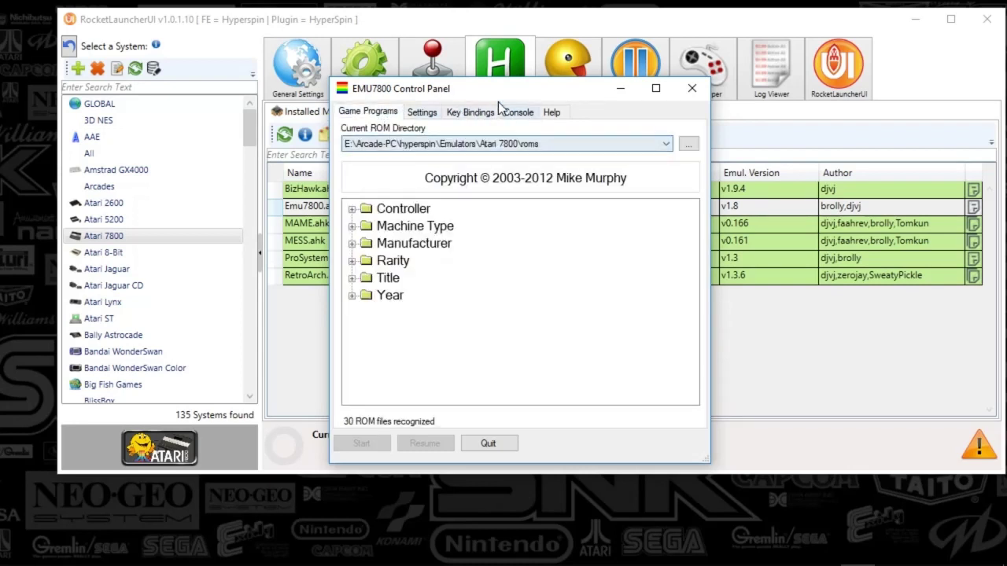
drag(492, 100, 481, 98)
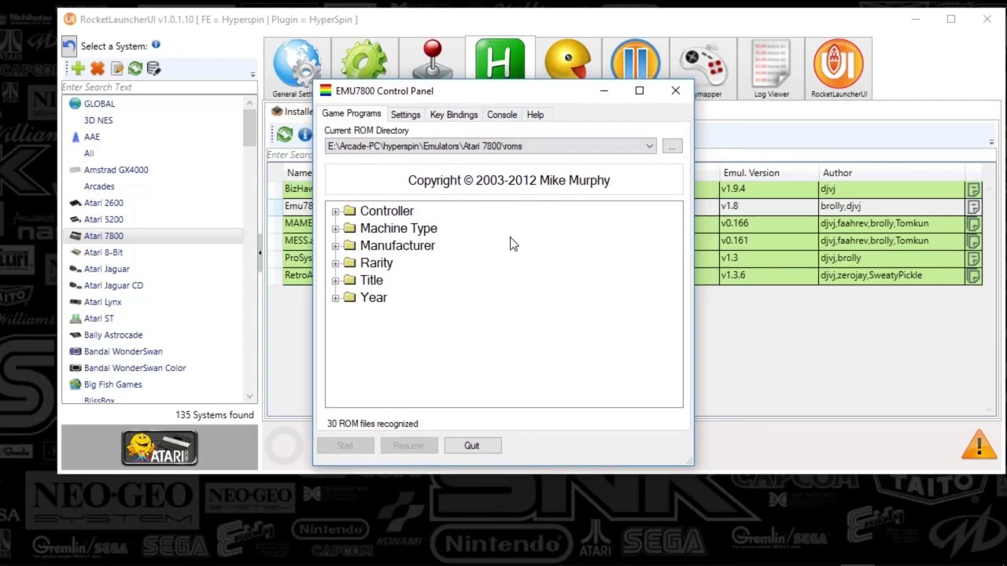
click(673, 96)
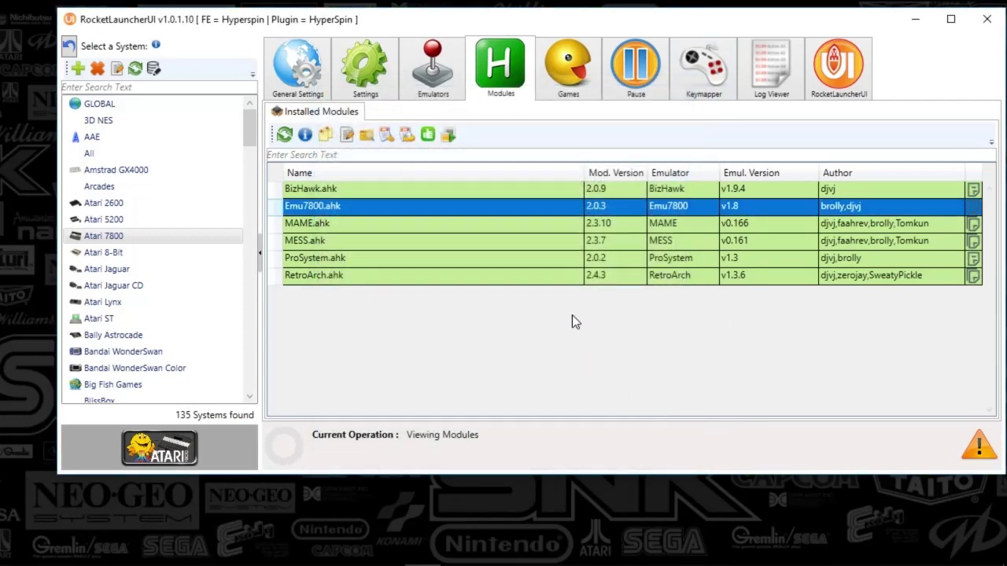